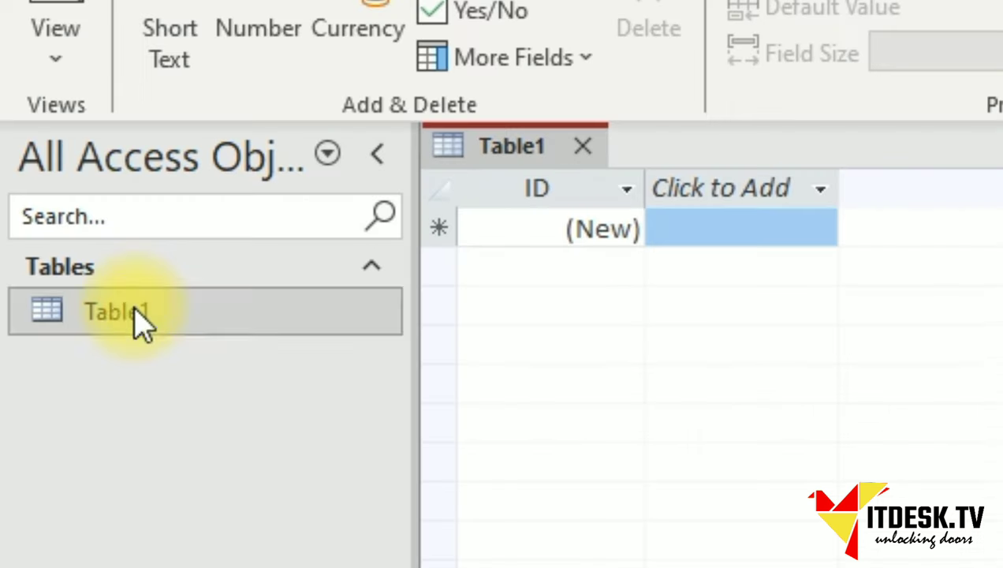
Open Table1 in Design View and save it under the name Student.
right_click(62, 88)
click(224, 394)
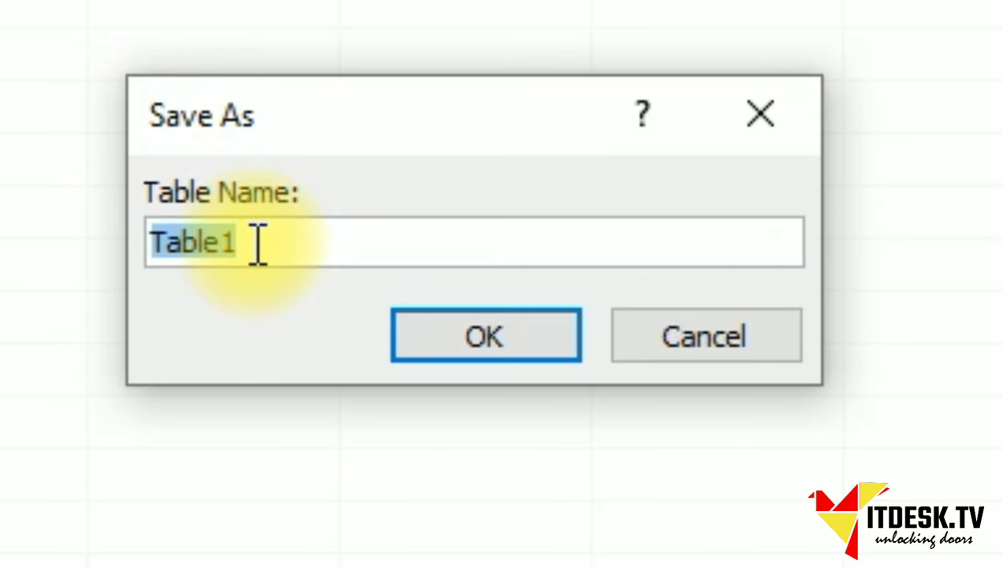
text(Student)
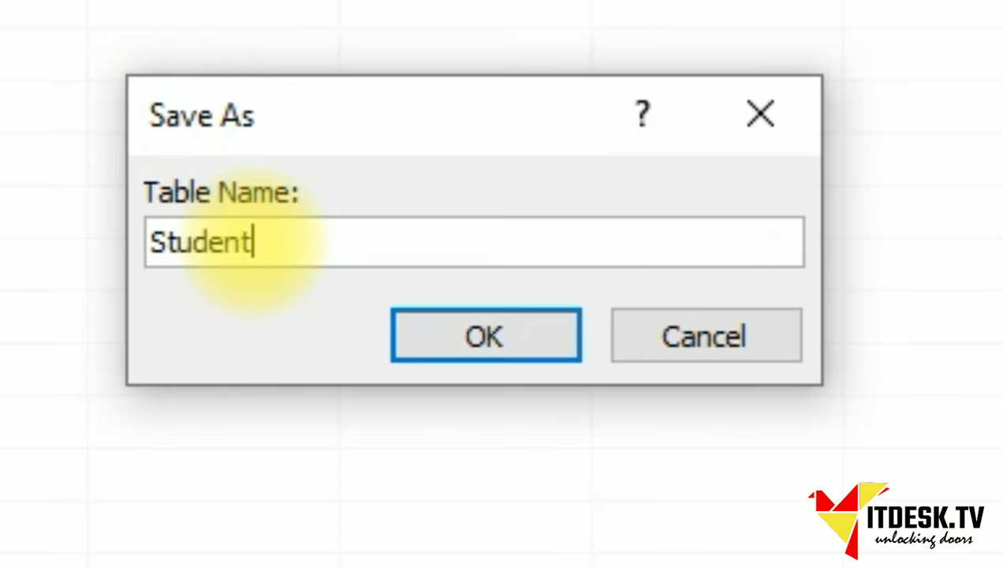
click(466, 347)
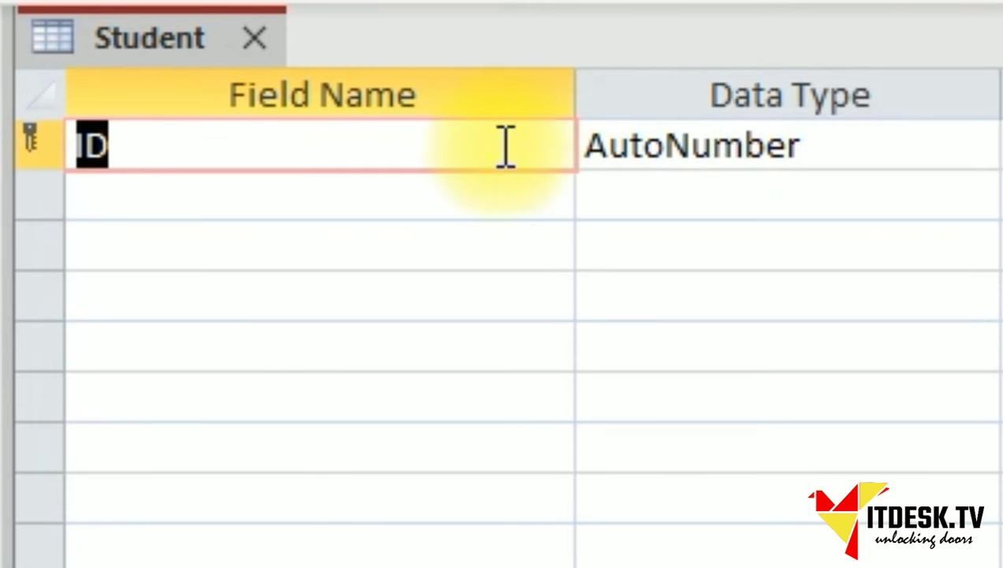
Add Firstname, Lastname, Email and Phone field names below ID.
click(178, 207)
text(First)
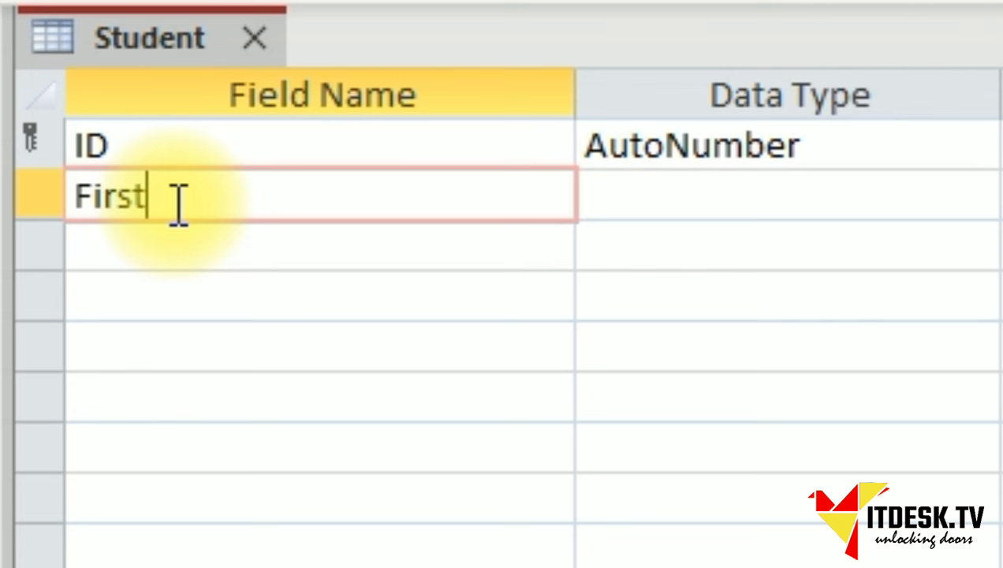
text(name)
key(Tab)
key(Tab)
key(Tab)
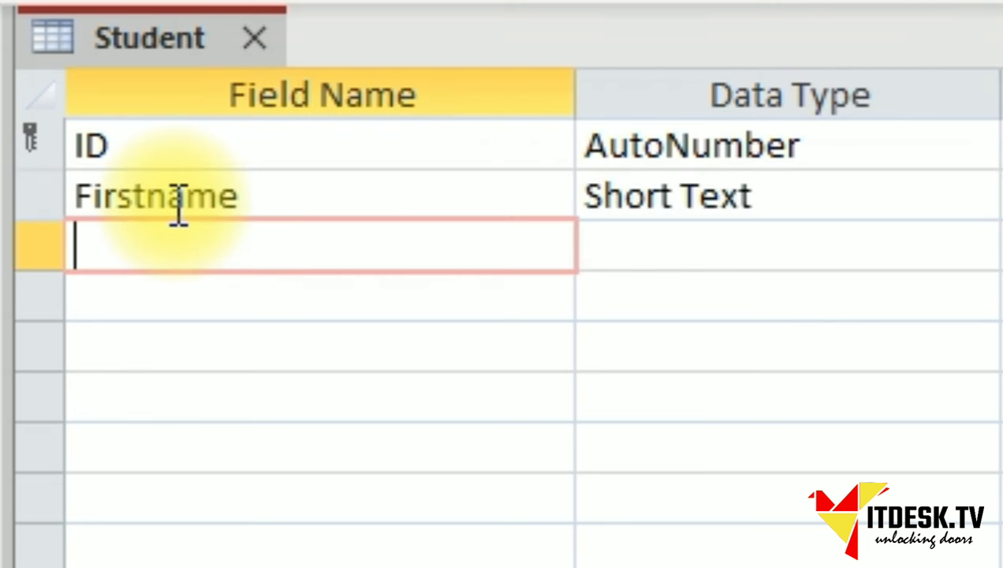
text(Last)
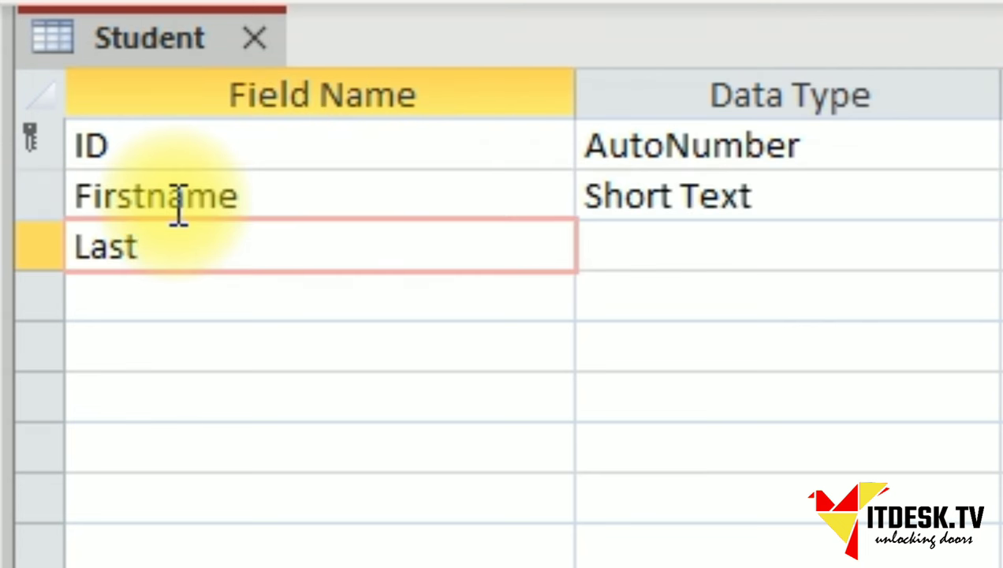
text(name)
key(Tab)
key(Tab)
key(Tab)
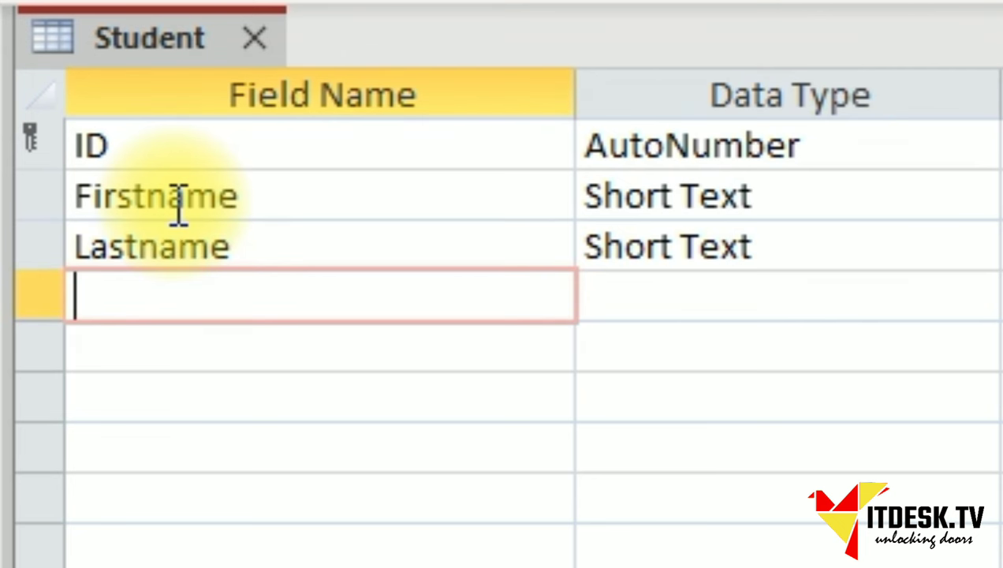
text(Email)
key(Tab)
key(Tab)
key(Tab)
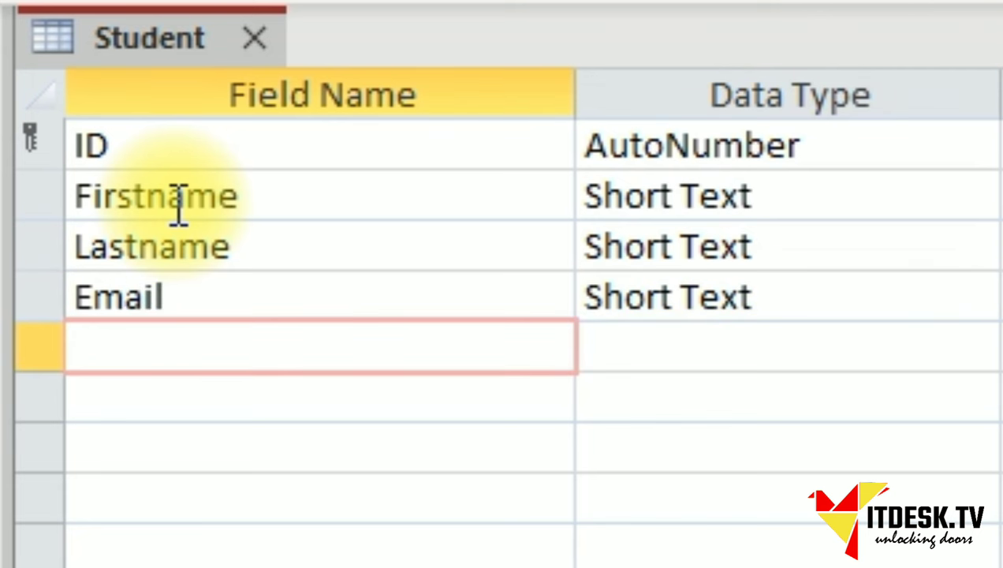
text(Phone)
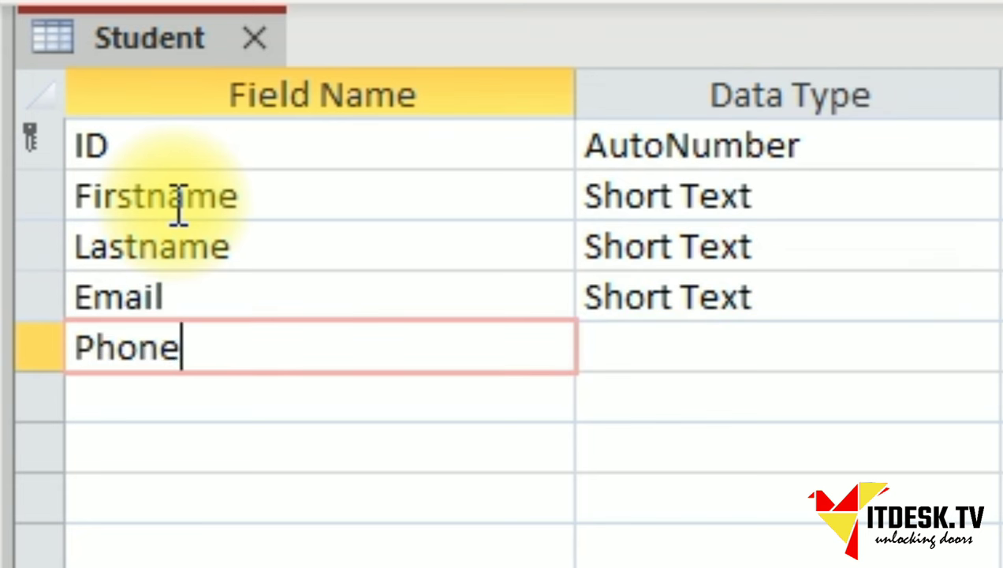
key(Tab)
key(Tab)
key(Tab)
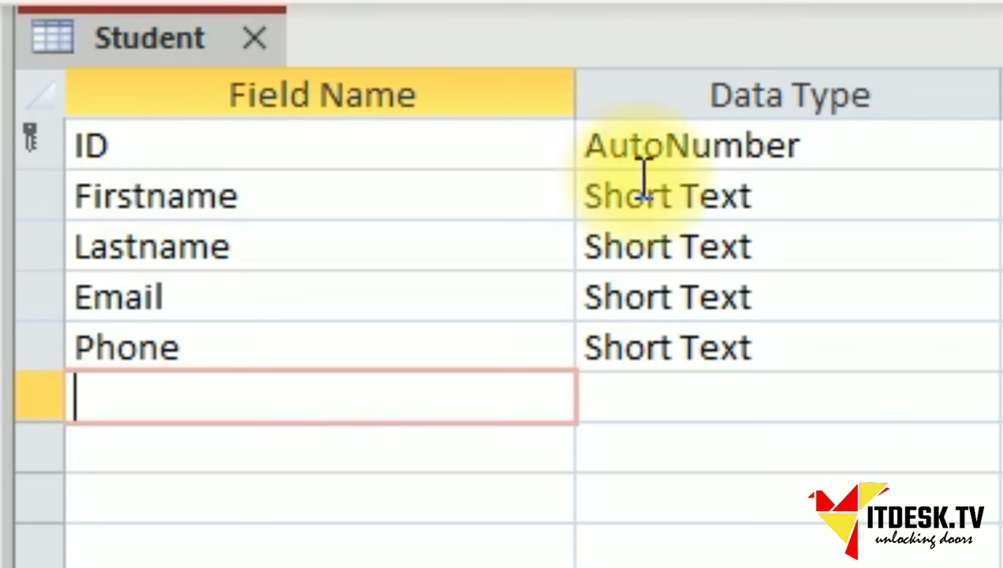
Confirm Short Text as the data type for Firstname, Email and Phone.
click(764, 207)
click(976, 202)
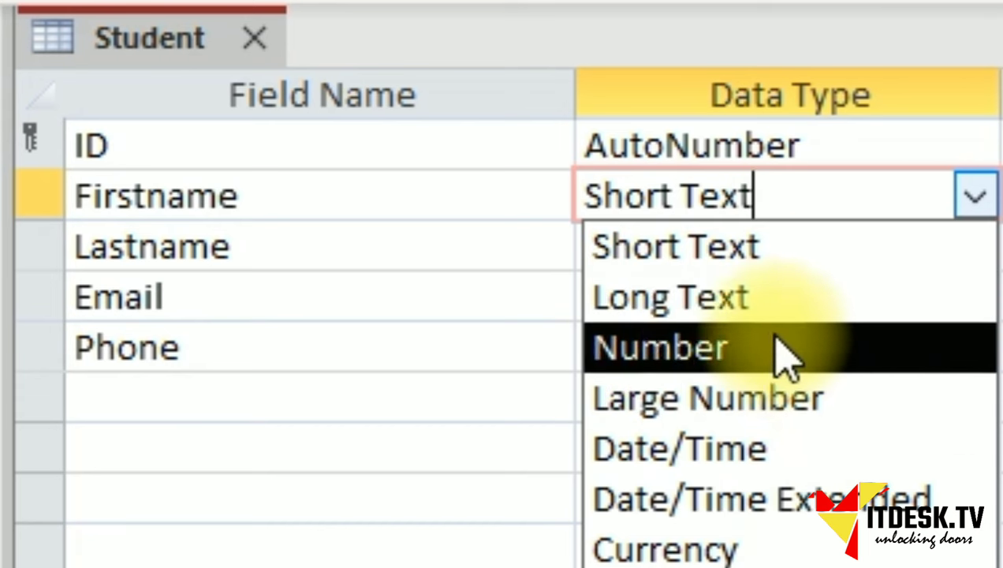
click(737, 269)
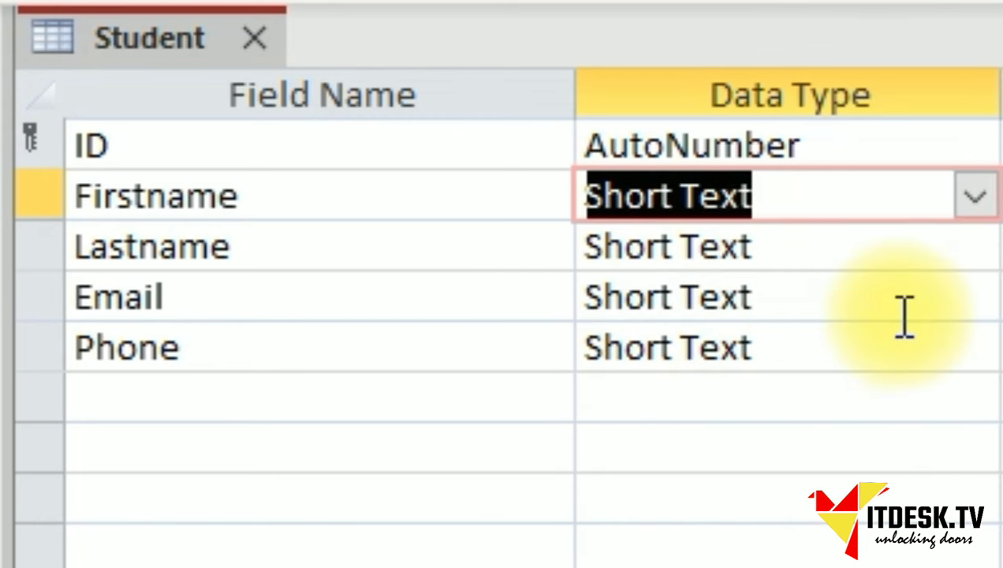
click(946, 304)
click(978, 298)
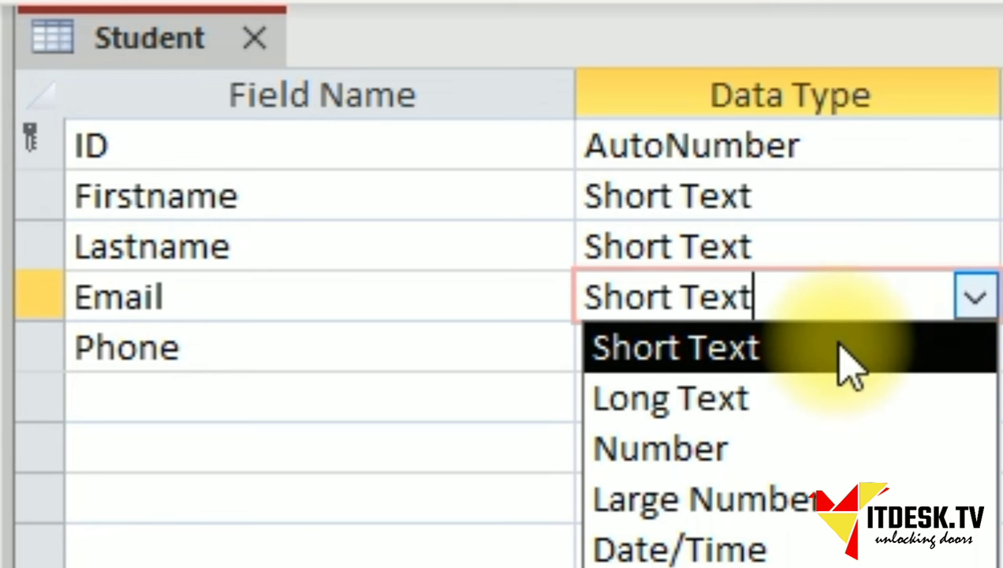
click(709, 355)
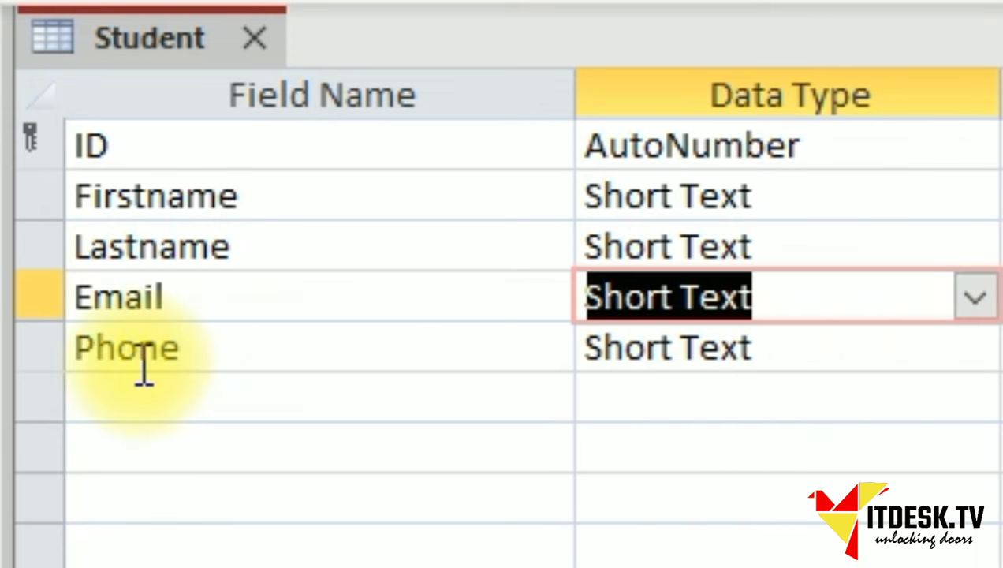
click(975, 347)
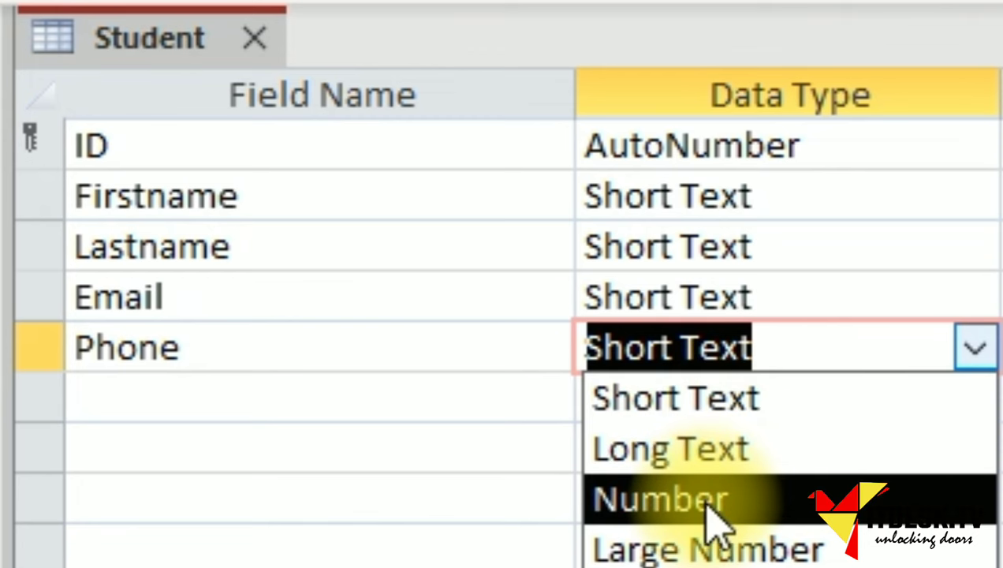
click(392, 508)
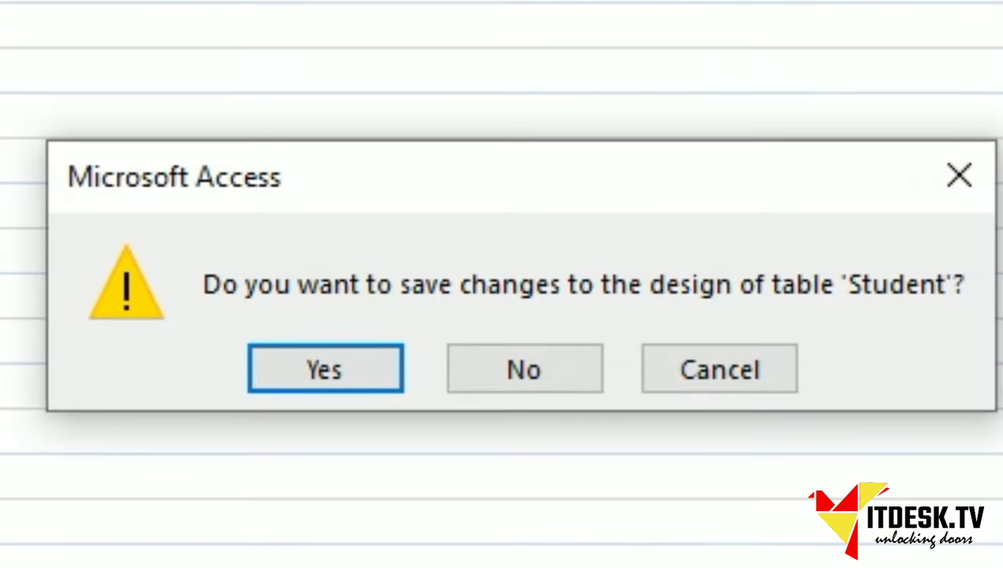
Save the Student design, reopen it and rename the ID field to StudentID.
click(755, 379)
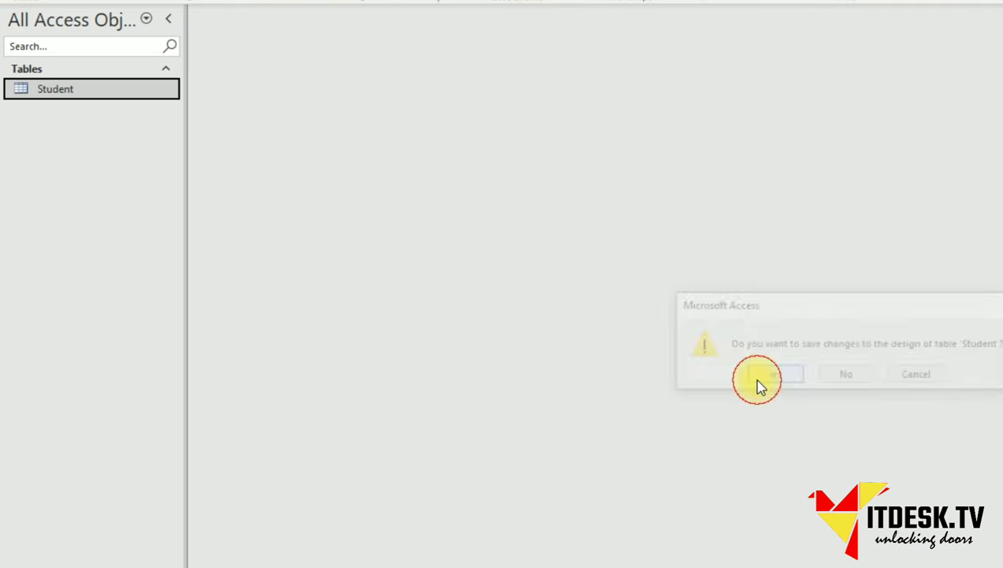
right_click(45, 94)
click(99, 126)
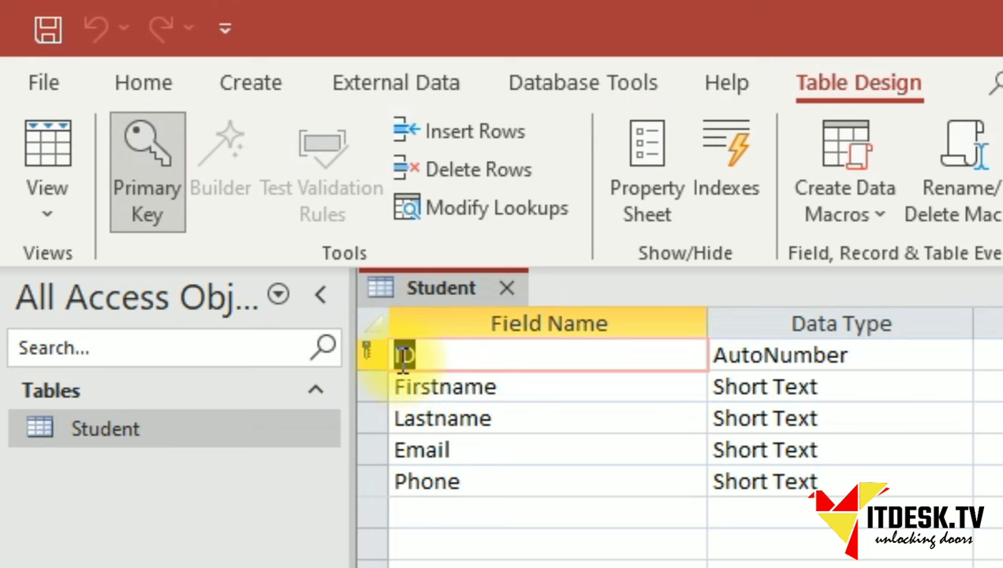
click(211, 50)
text(Student)
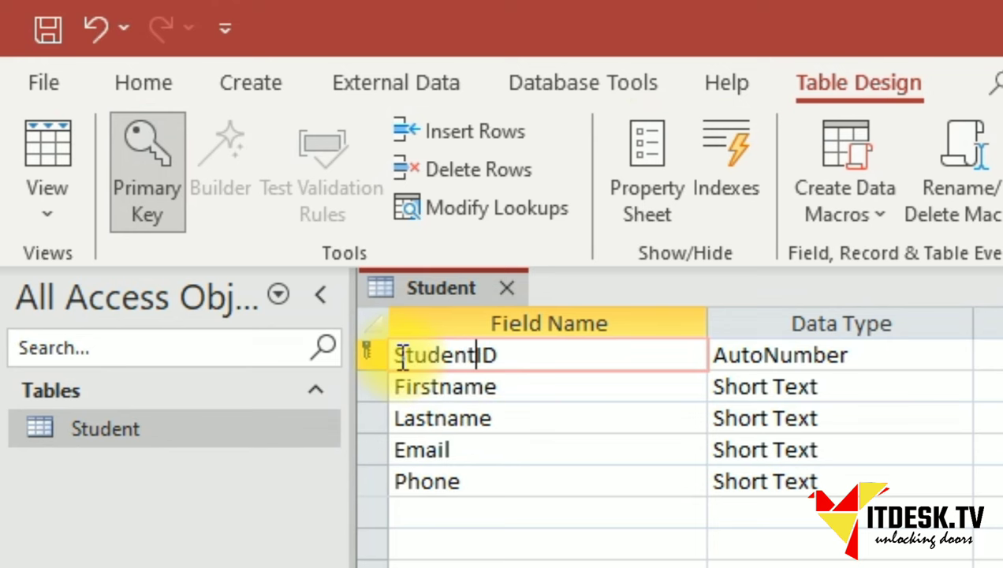
click(913, 376)
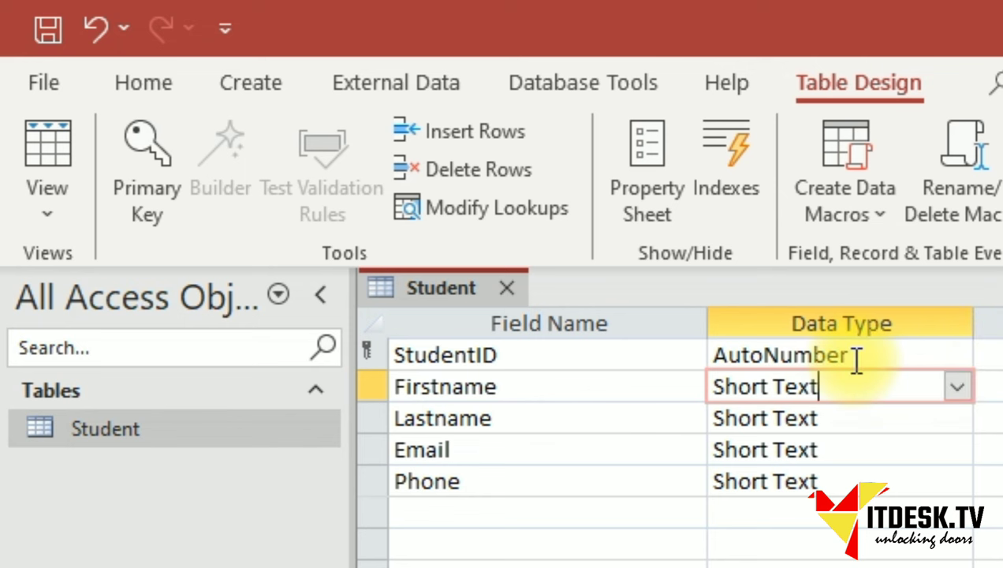
click(366, 356)
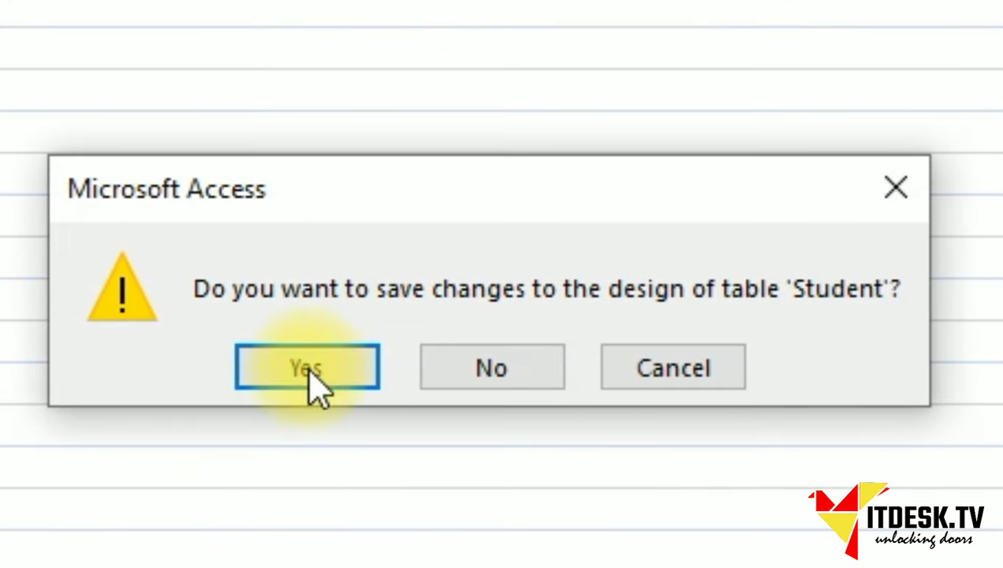
click(351, 362)
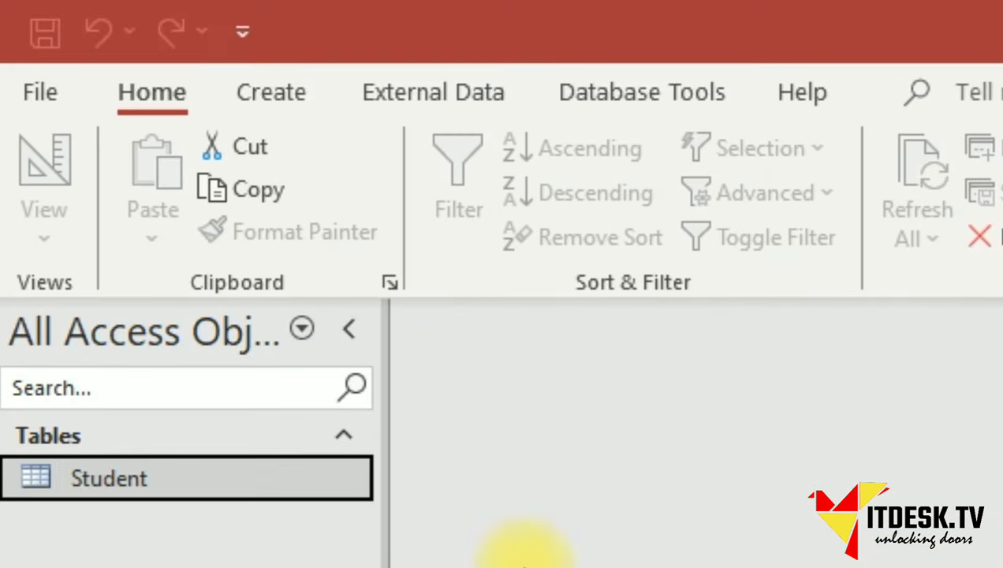
right_click(201, 531)
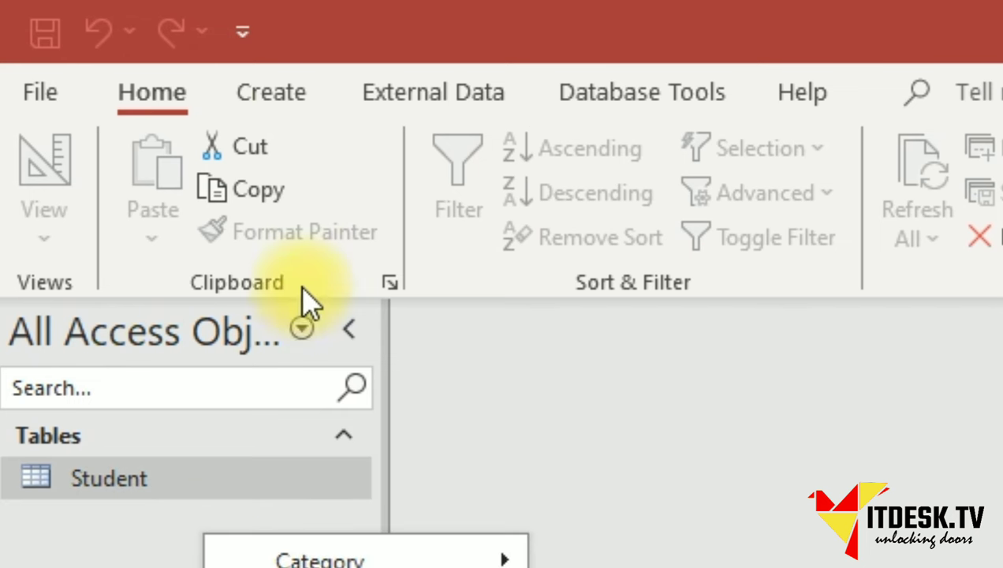
click(274, 102)
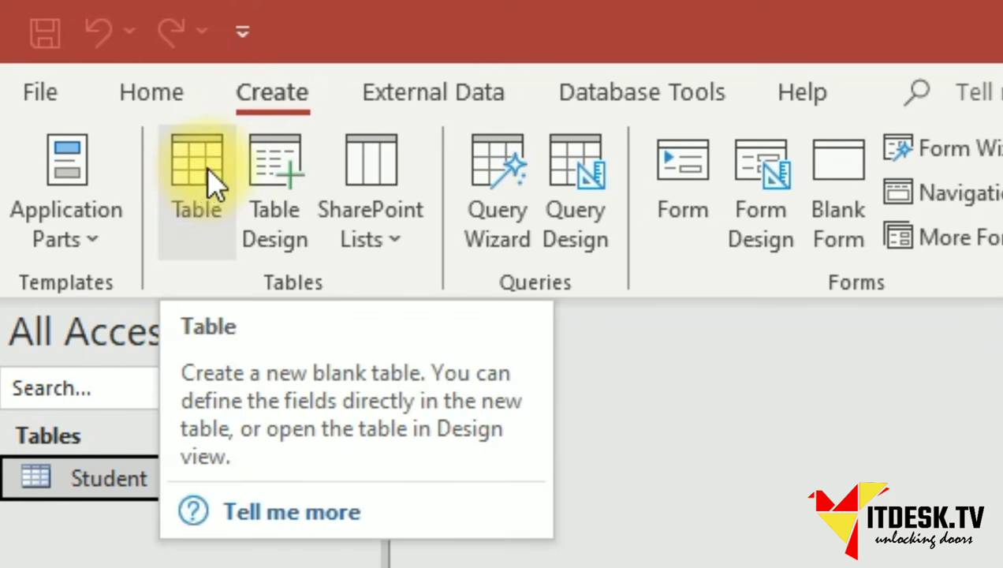
click(277, 175)
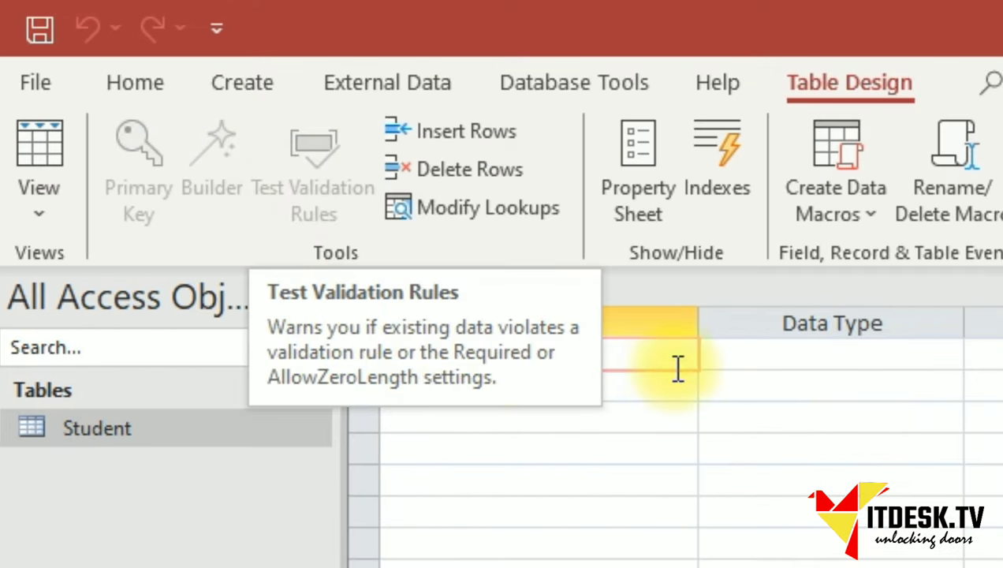
click(674, 377)
click(511, 355)
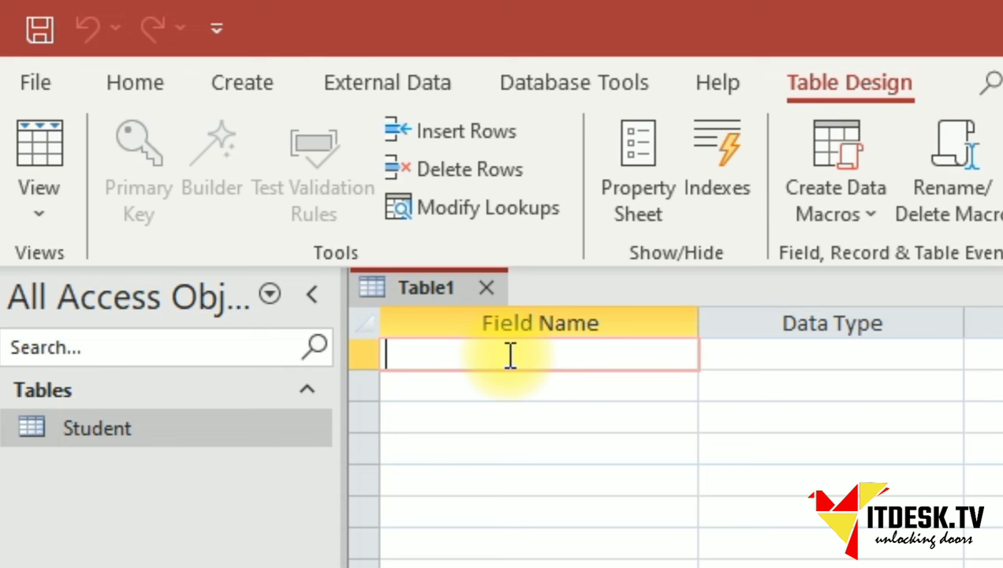
Define ClassID as AutoNumber and Classname as Short Text in the new table.
text(Class)
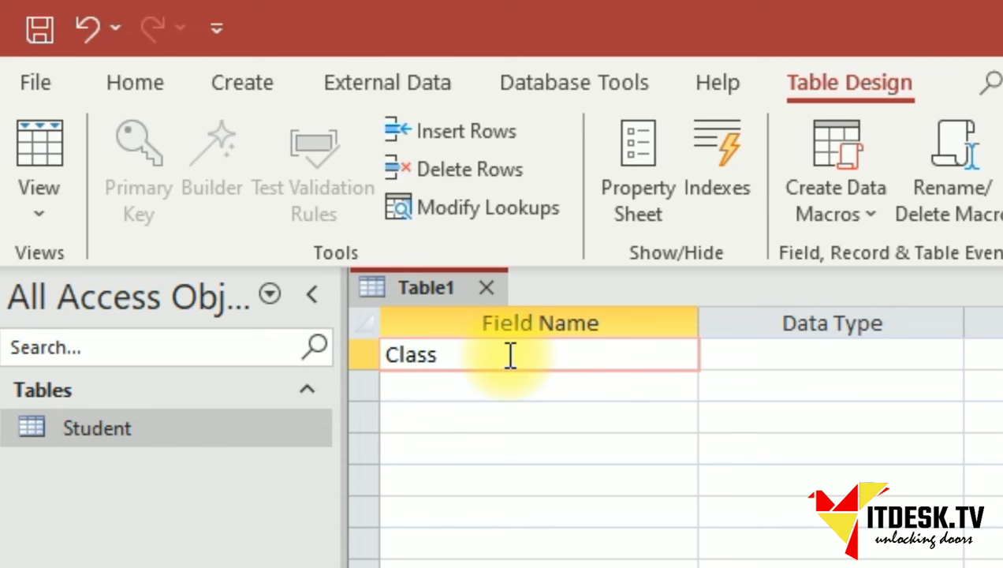
text(ID)
key(Tab)
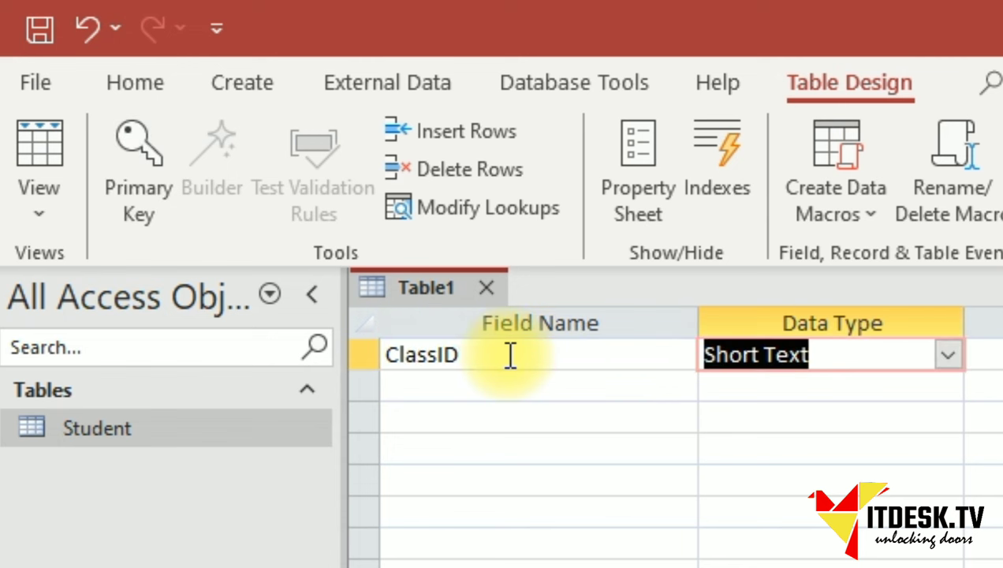
click(947, 355)
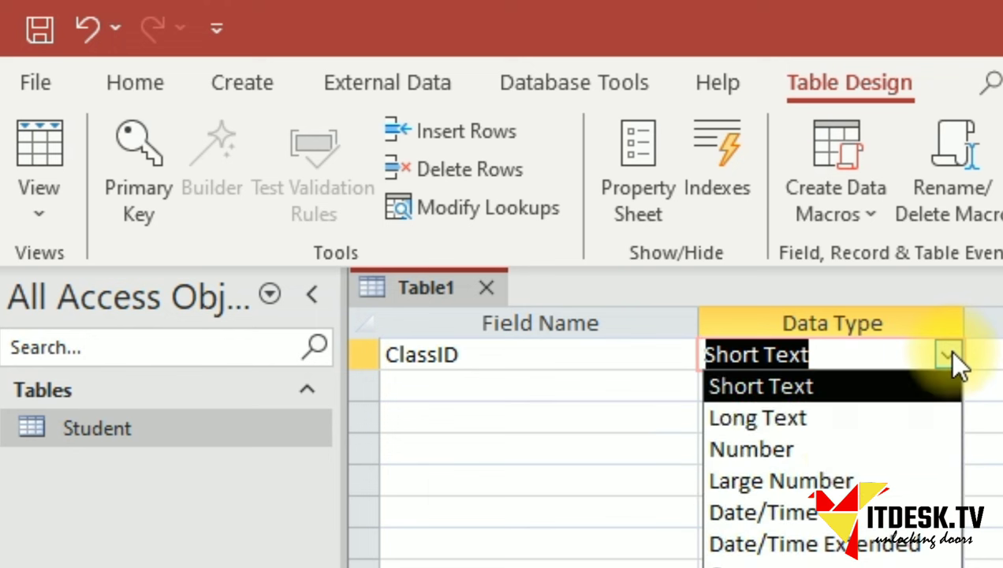
click(814, 448)
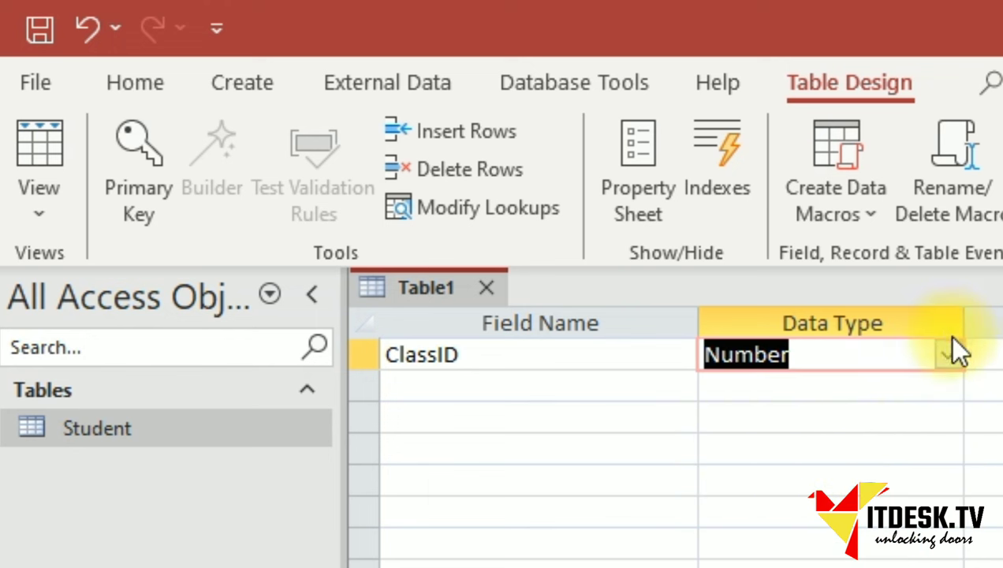
text(auto)
key(Tab)
click(450, 394)
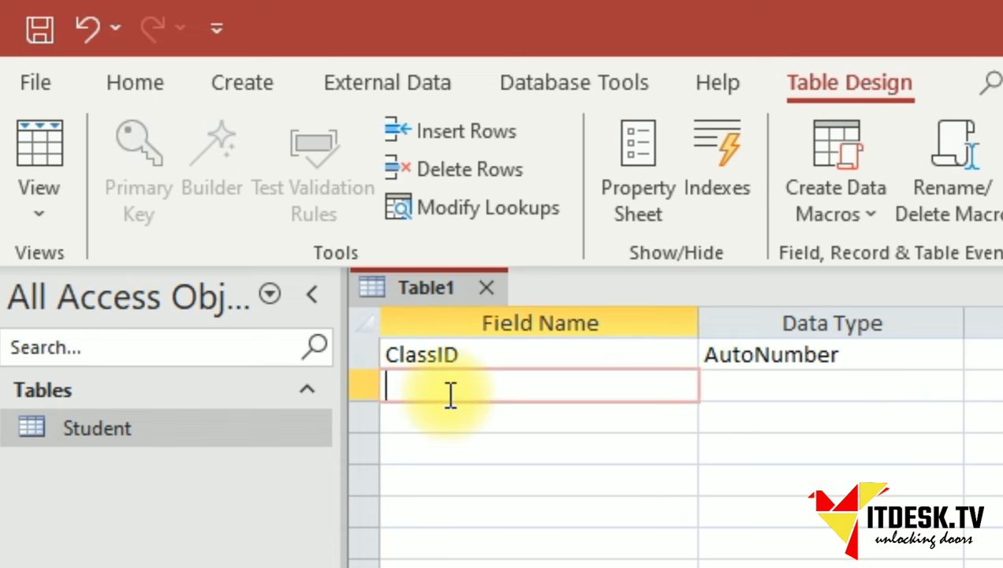
text(Classname)
key(Tab)
key(Tab)
key(Tab)
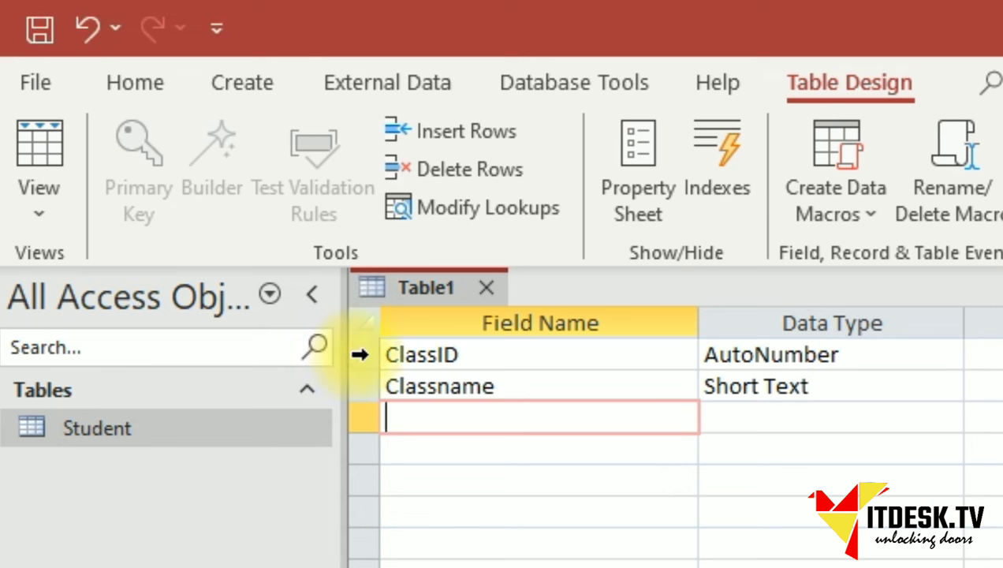
click(363, 355)
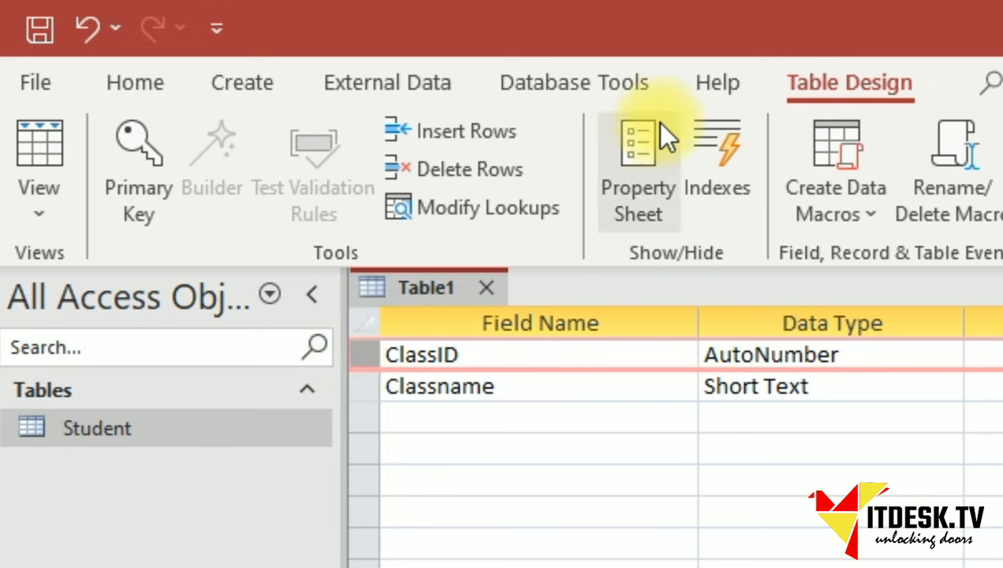
Set ClassID as the primary key and save the table as Class.
click(145, 170)
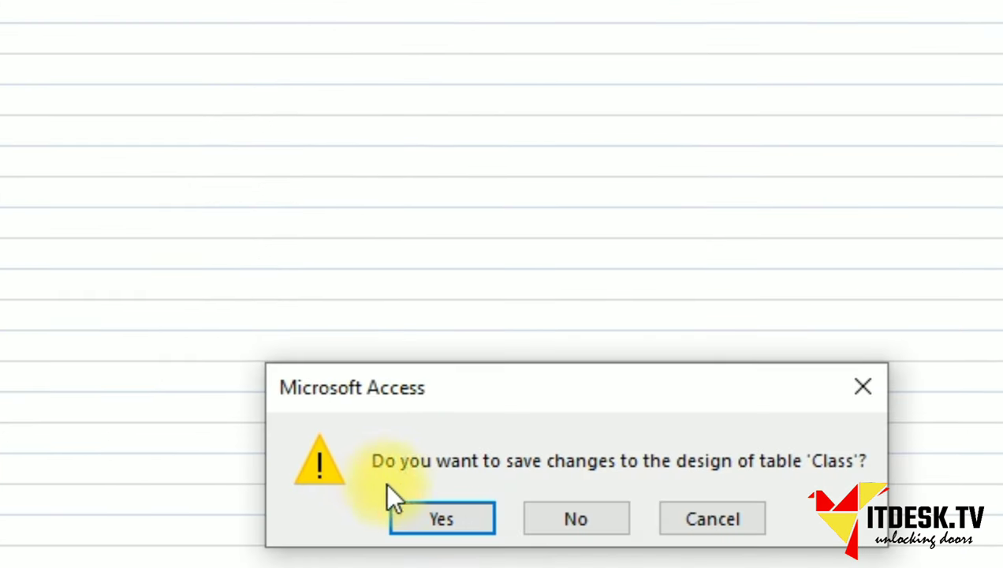
click(441, 520)
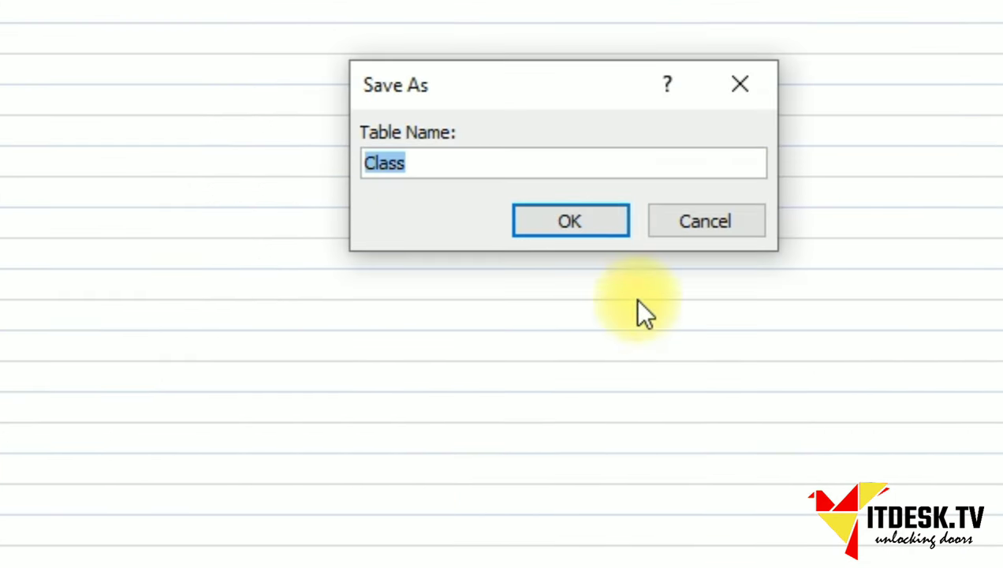
click(596, 235)
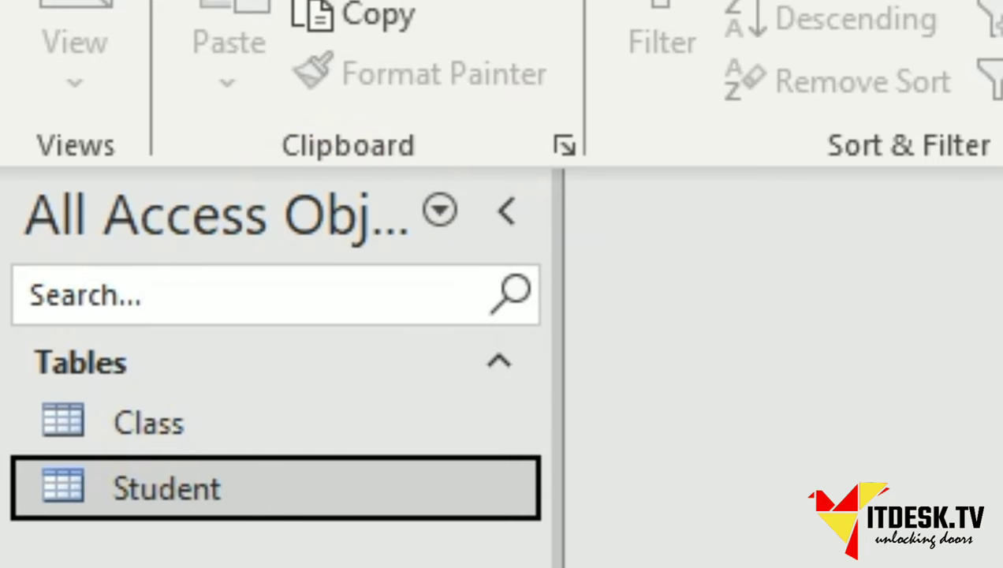
Start a new table in Table Design view from the Create ribbon.
right_click(407, 0)
click(373, 0)
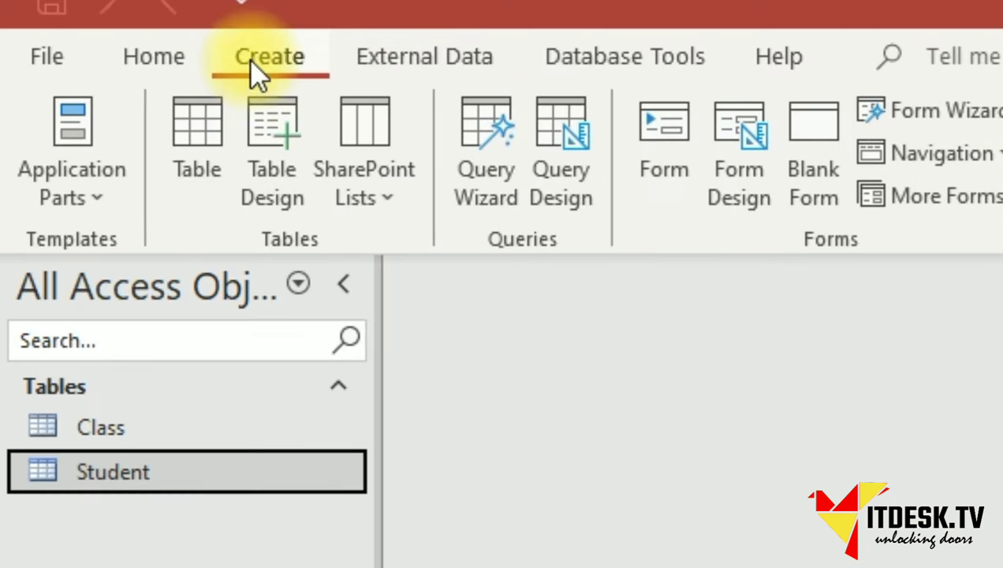
click(268, 193)
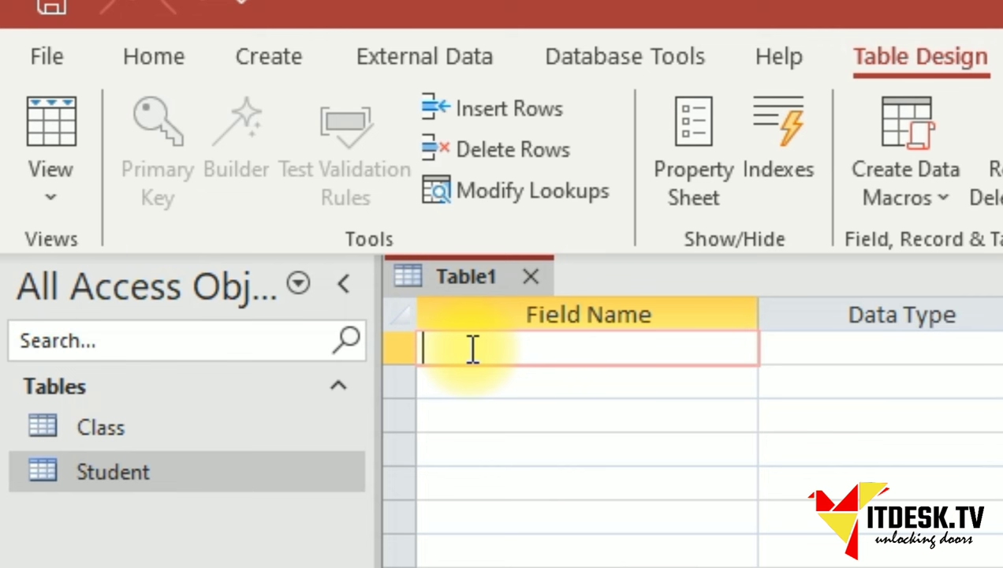
Name the first field StudentClassID with the AutoNumber data type.
text(Stud)
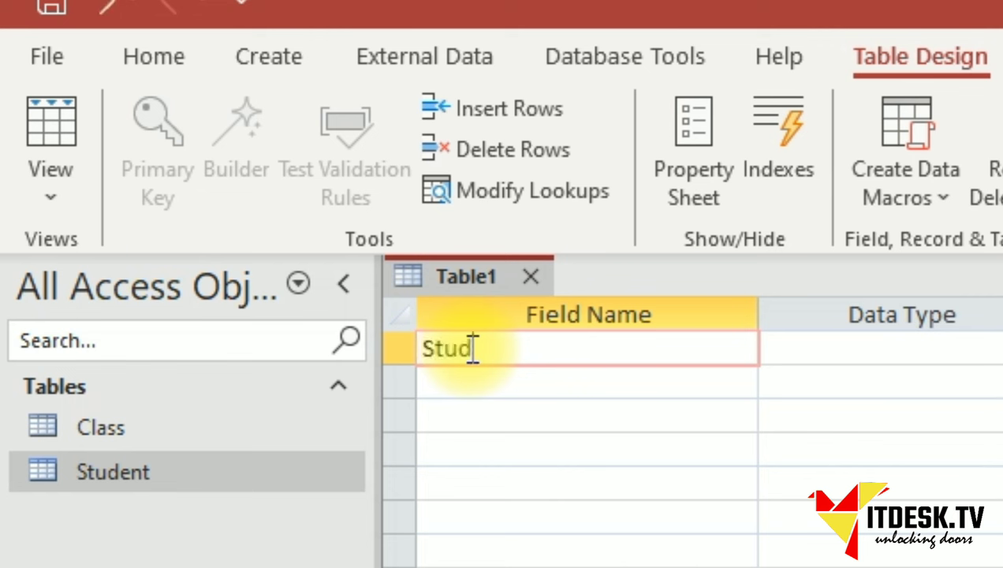
text(entClassID)
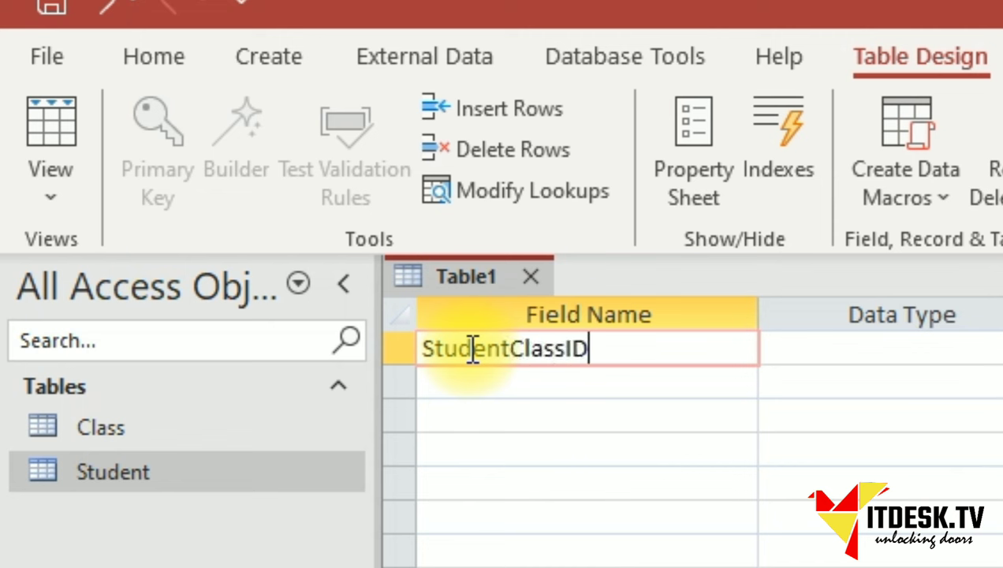
key(Tab)
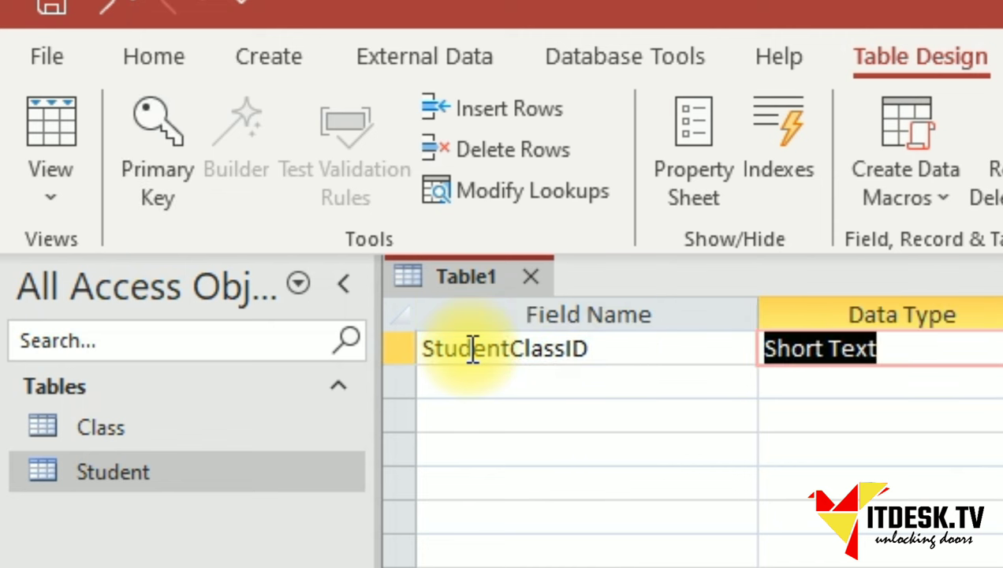
text(auto)
key(Tab)
key(Tab)
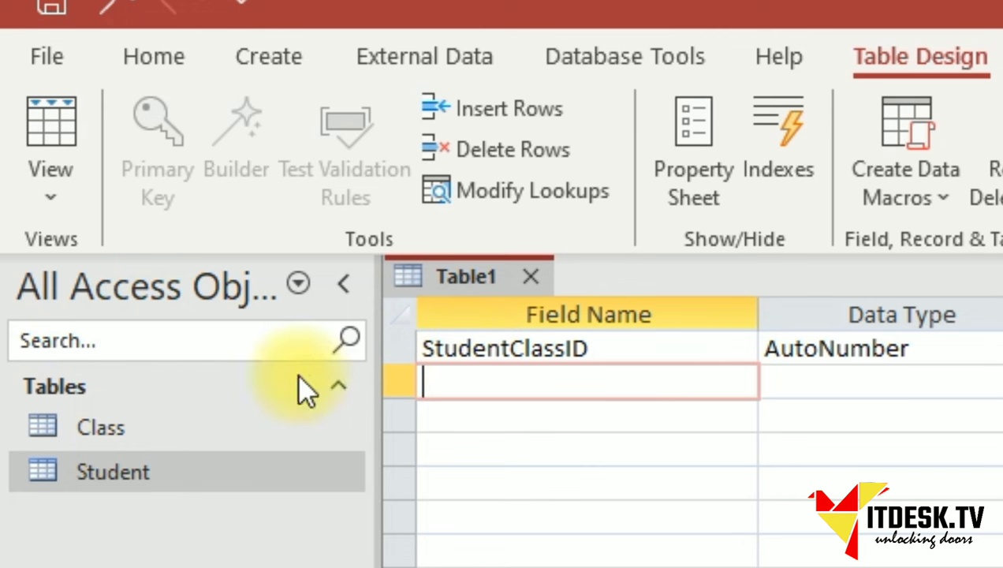
Check the Class datasheet, then open the Class table in Design View.
click(98, 424)
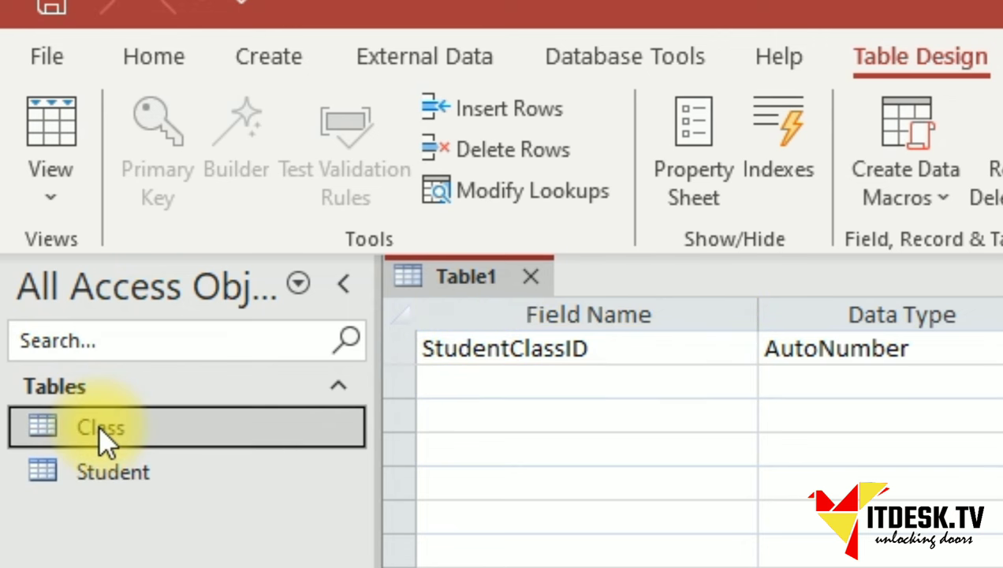
double_click(106, 439)
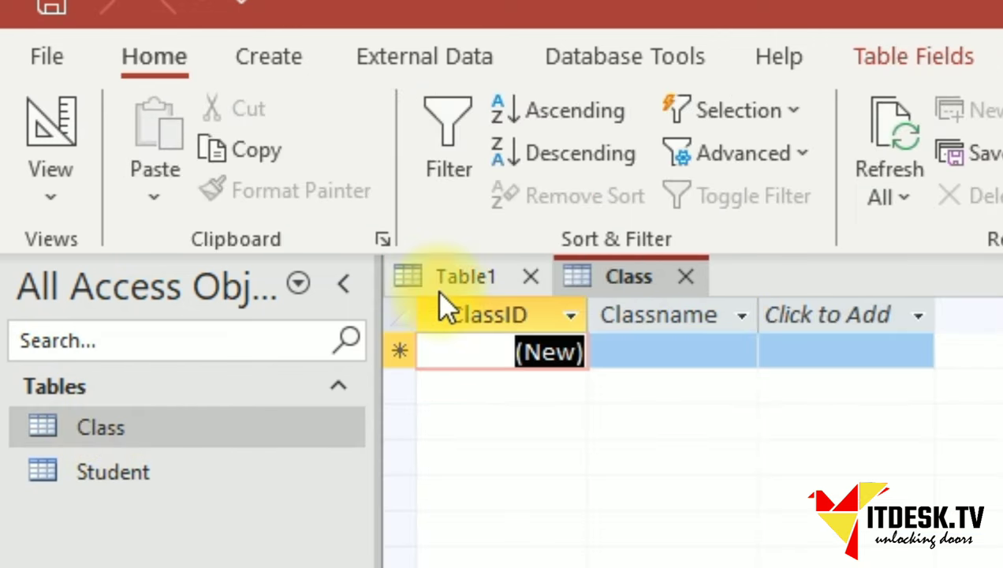
click(686, 278)
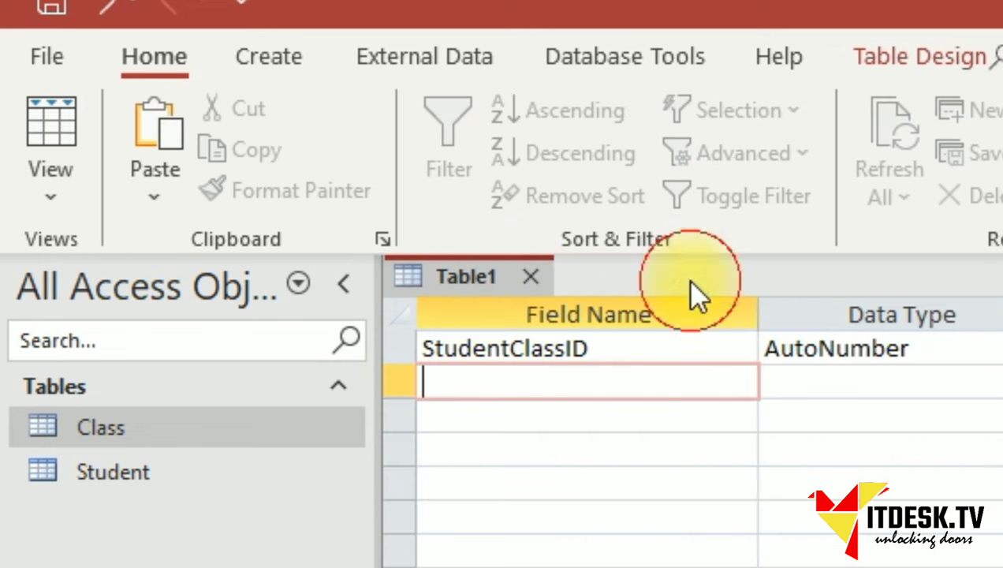
right_click(101, 439)
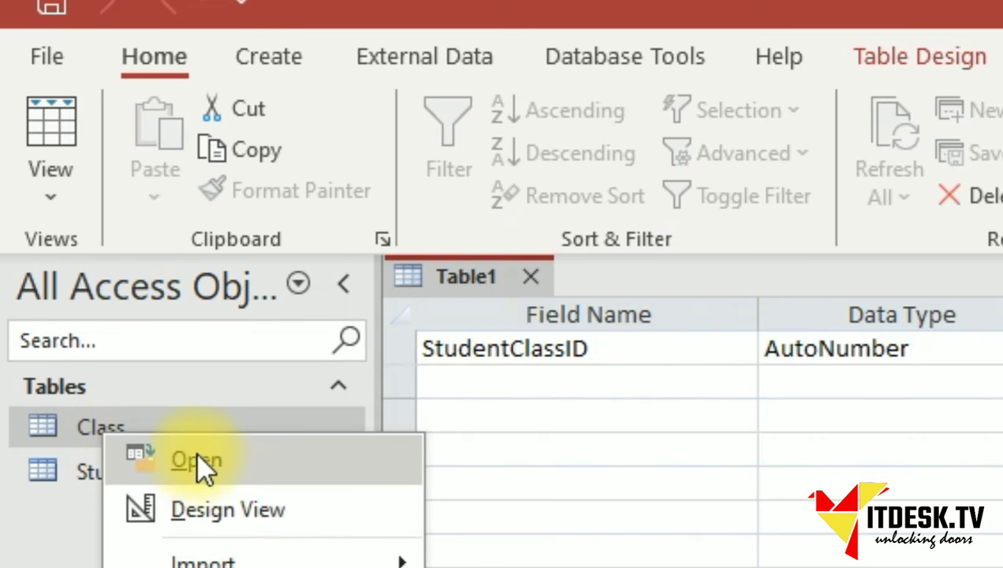
click(201, 513)
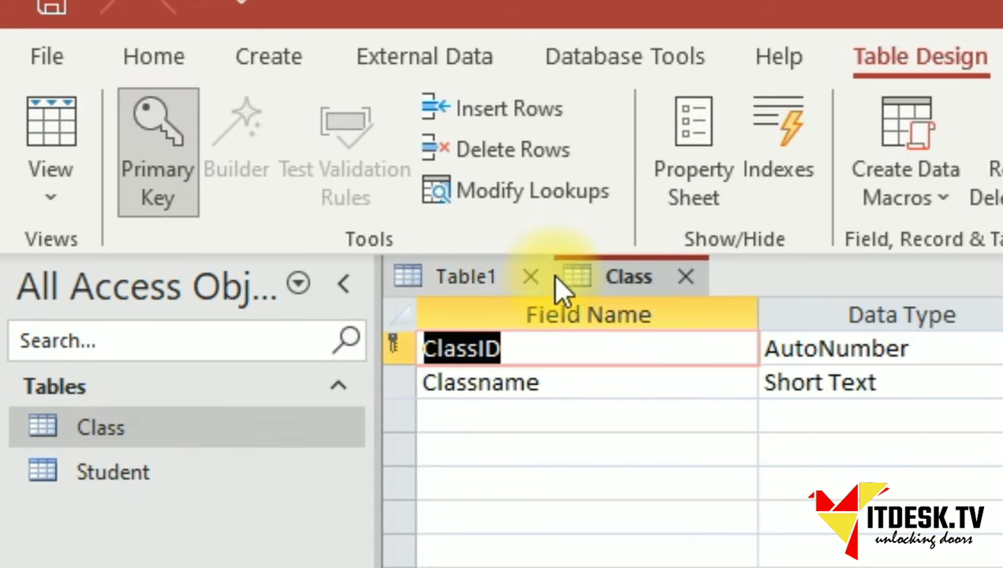
Open the Student design too, then return to the new Table1 design.
right_click(123, 474)
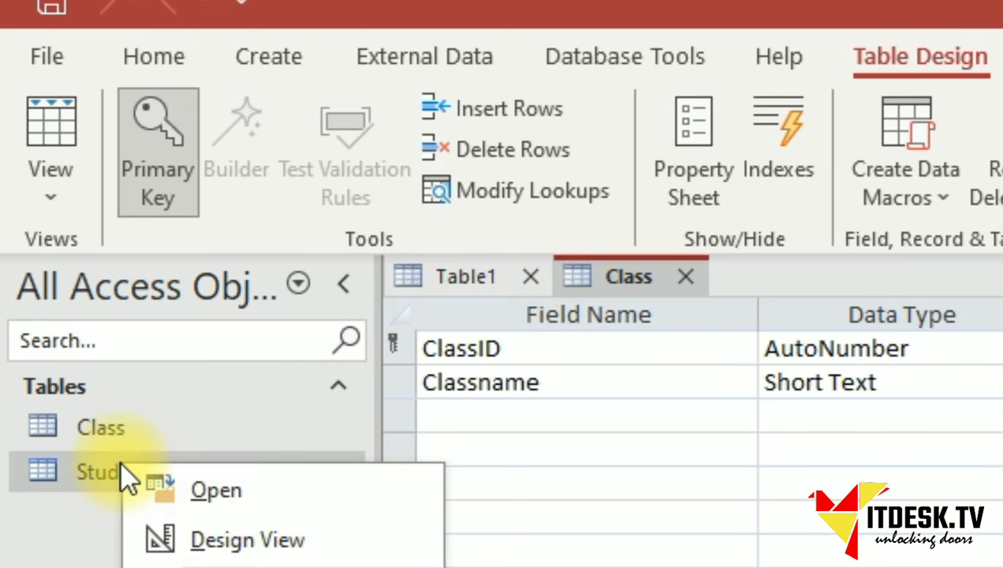
click(225, 552)
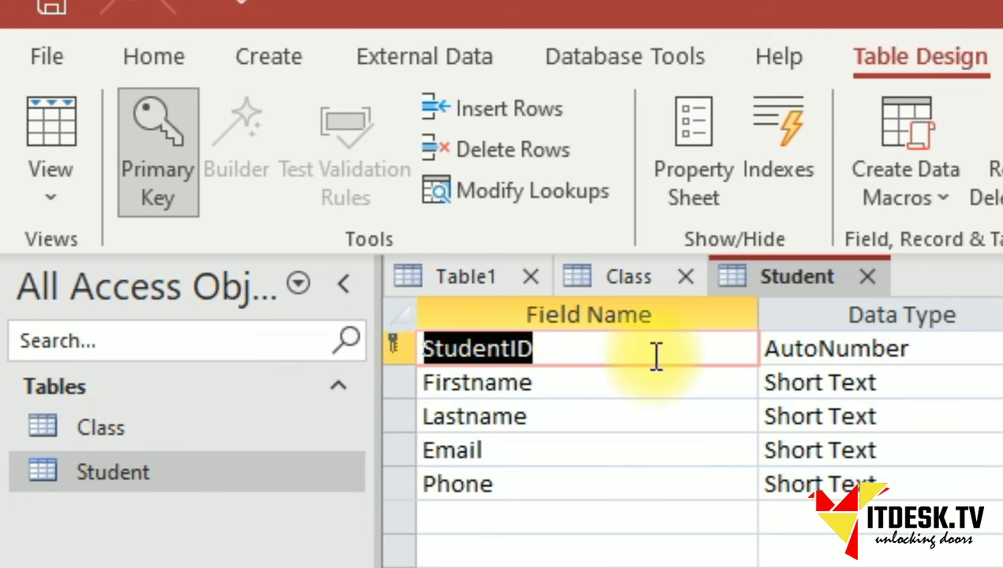
click(139, 446)
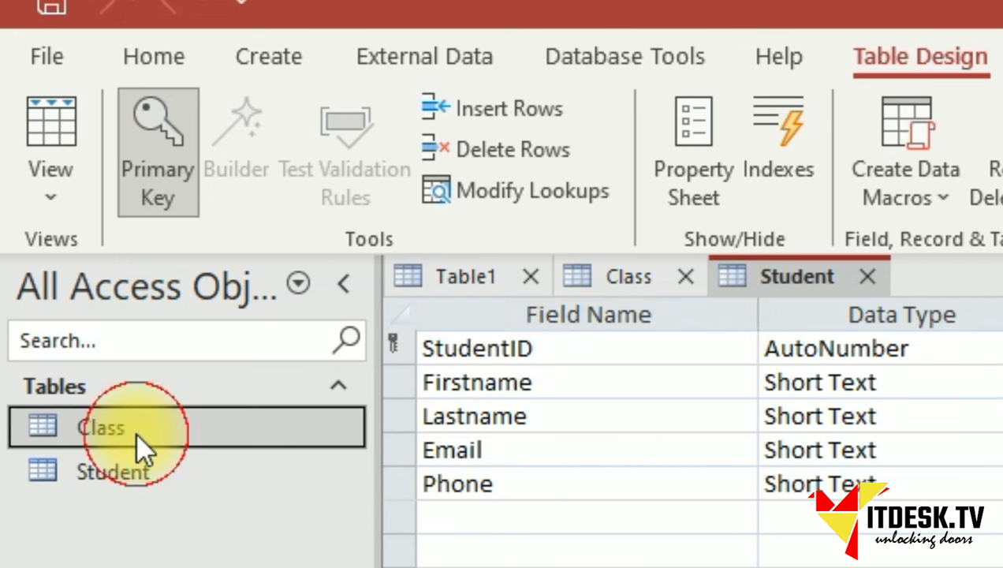
click(628, 285)
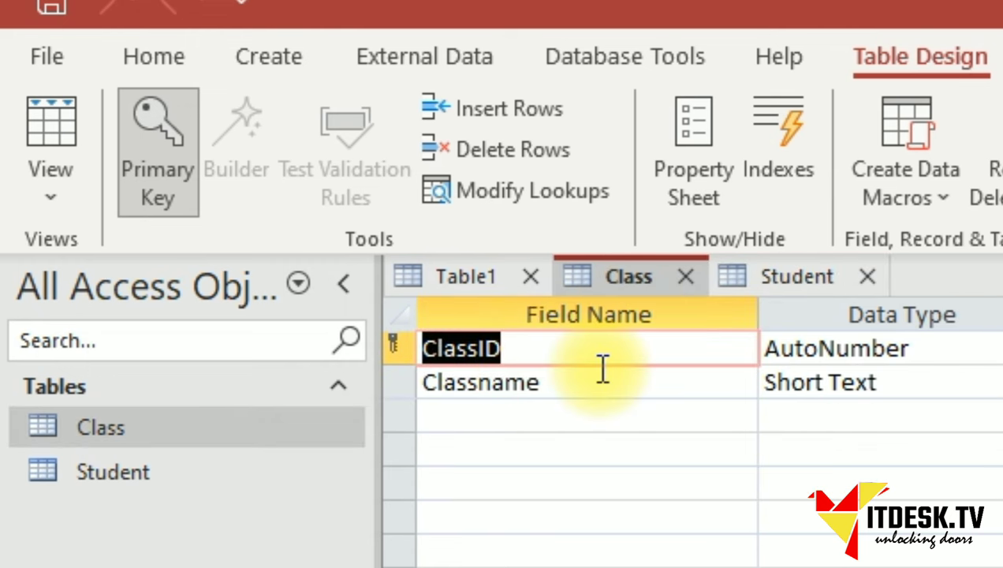
click(466, 276)
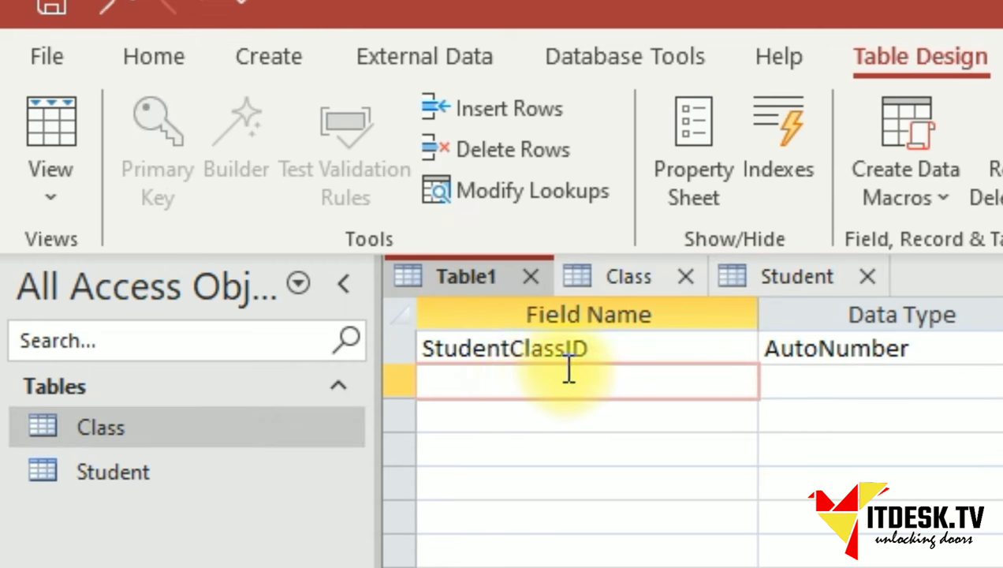
Add StudentID and ClassID fields, both Number type, below StudentClassID.
text(Student)
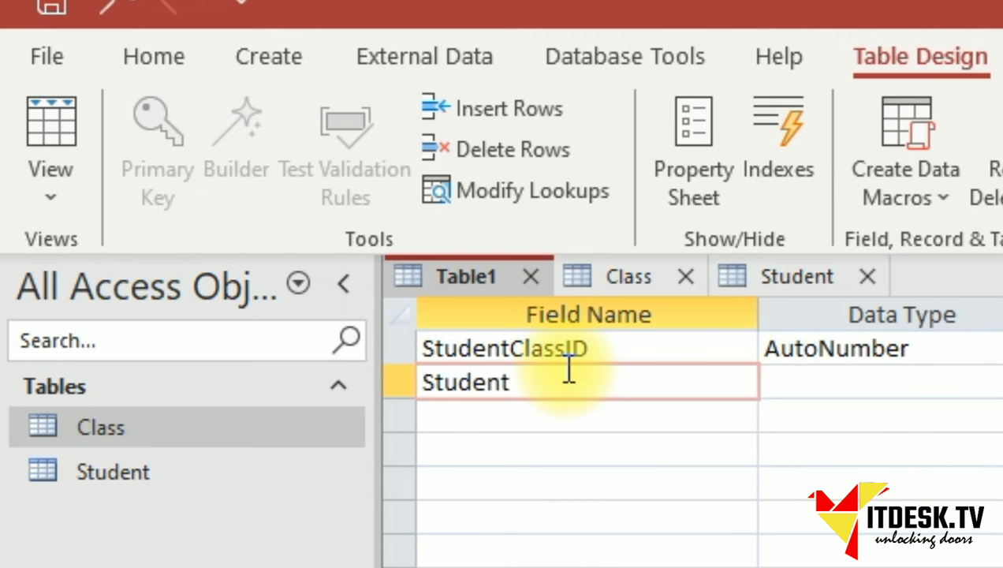
text(ID)
key(Tab)
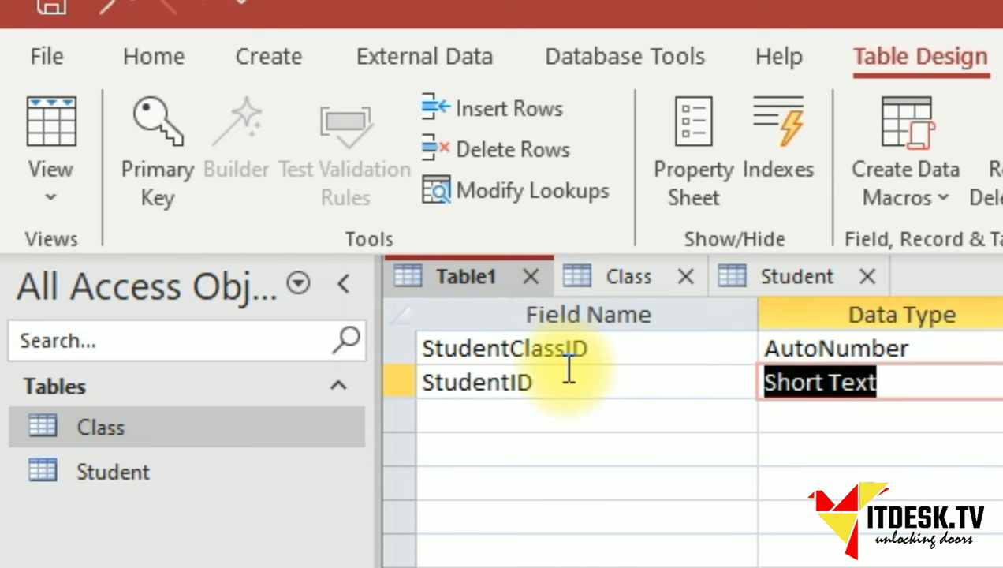
text(number)
key(Tab)
click(464, 418)
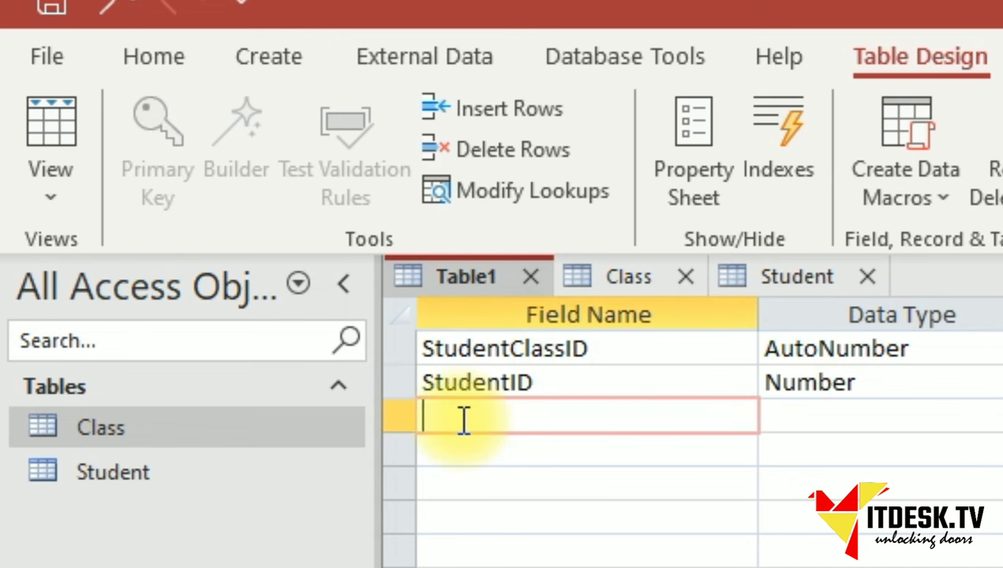
text(ClassID)
key(Tab)
text(num)
key(Tab)
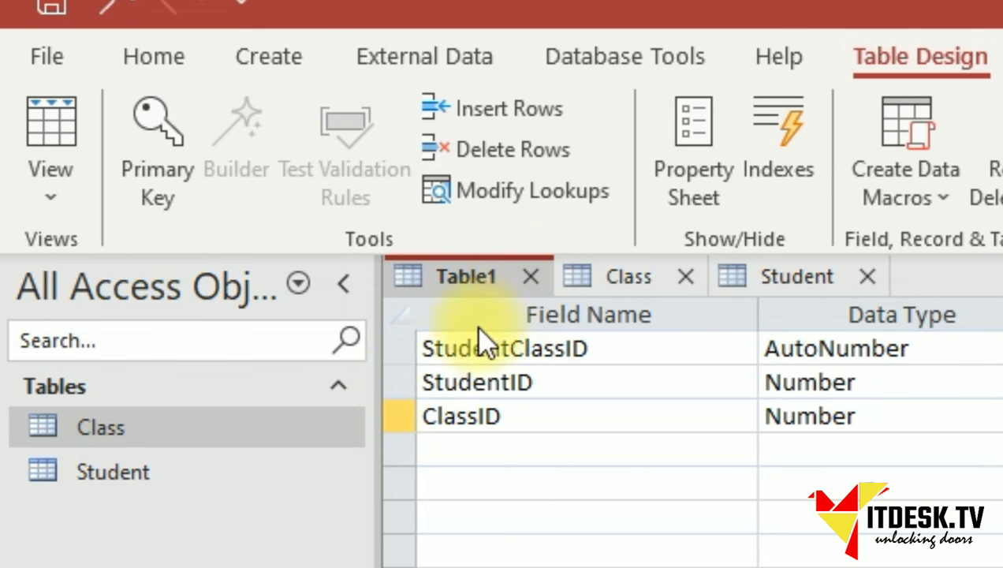
click(398, 348)
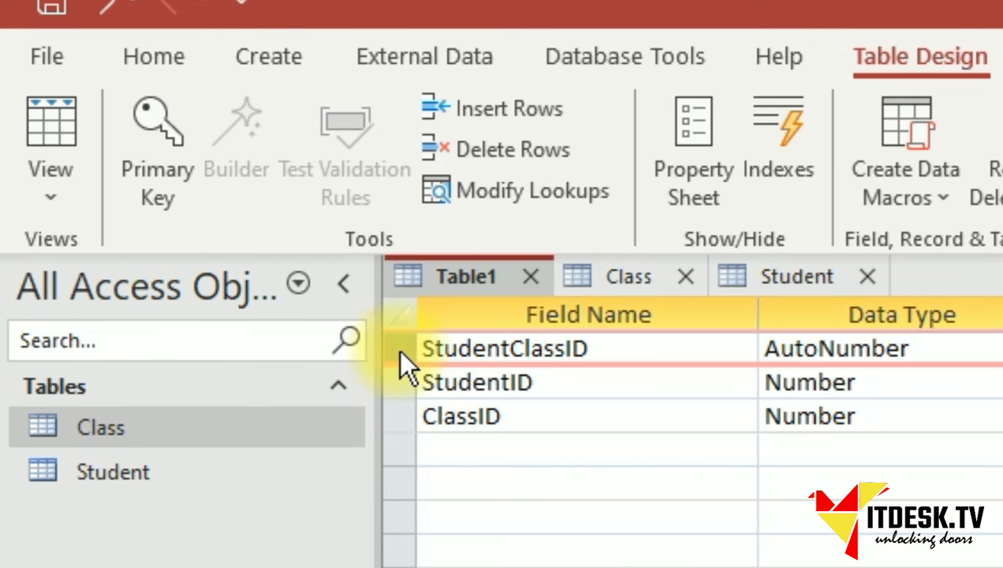
Set StudentClassID as the primary key and save the table as StudentClass.
click(146, 173)
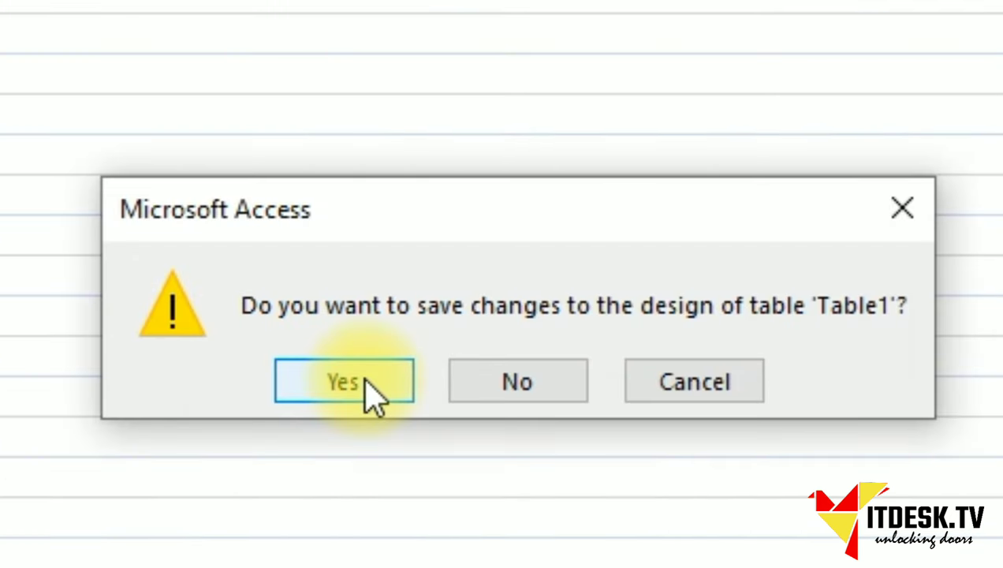
click(371, 386)
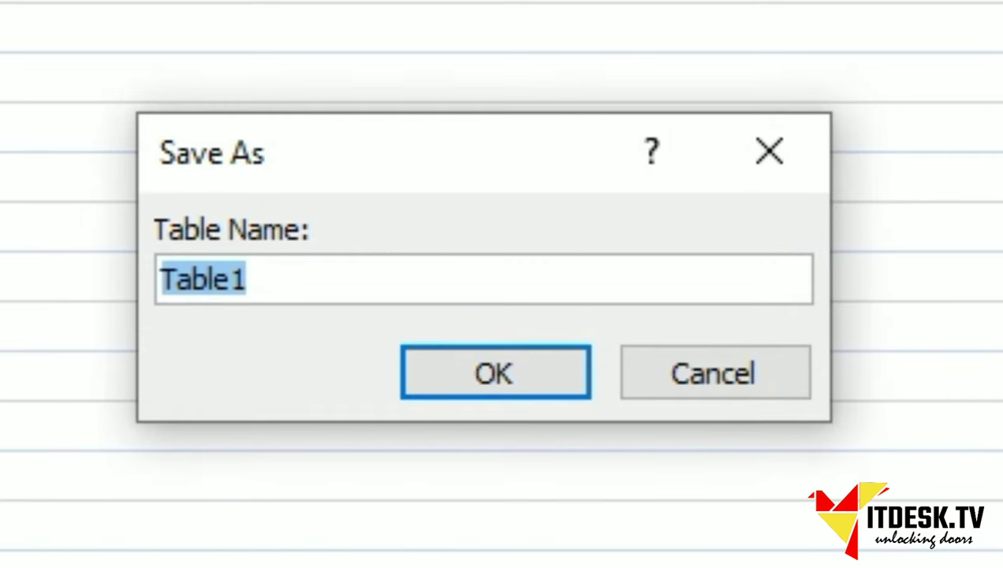
text(Studne)
key(BackSpace)
key(BackSpace)
text(ent)
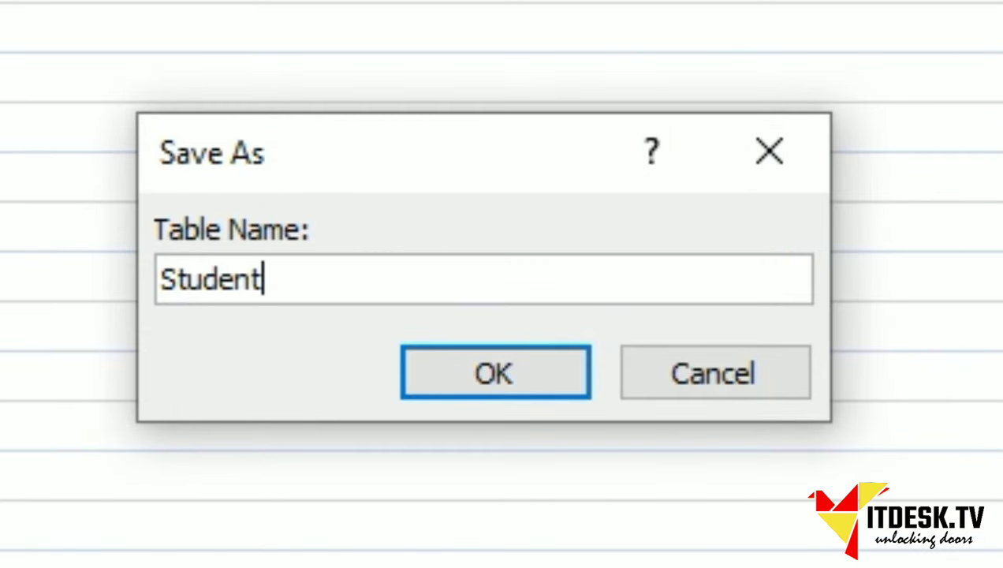
text(Class)
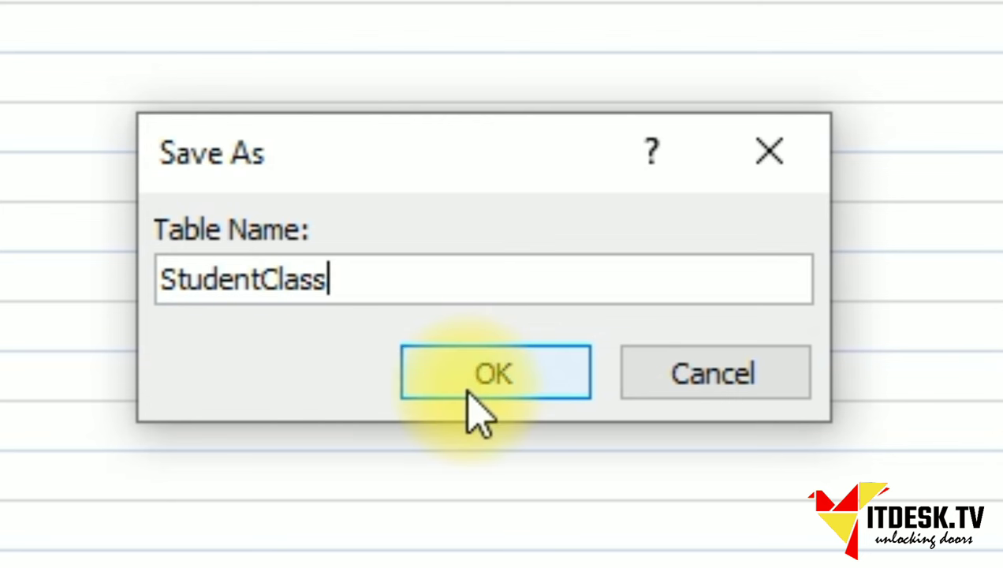
click(470, 399)
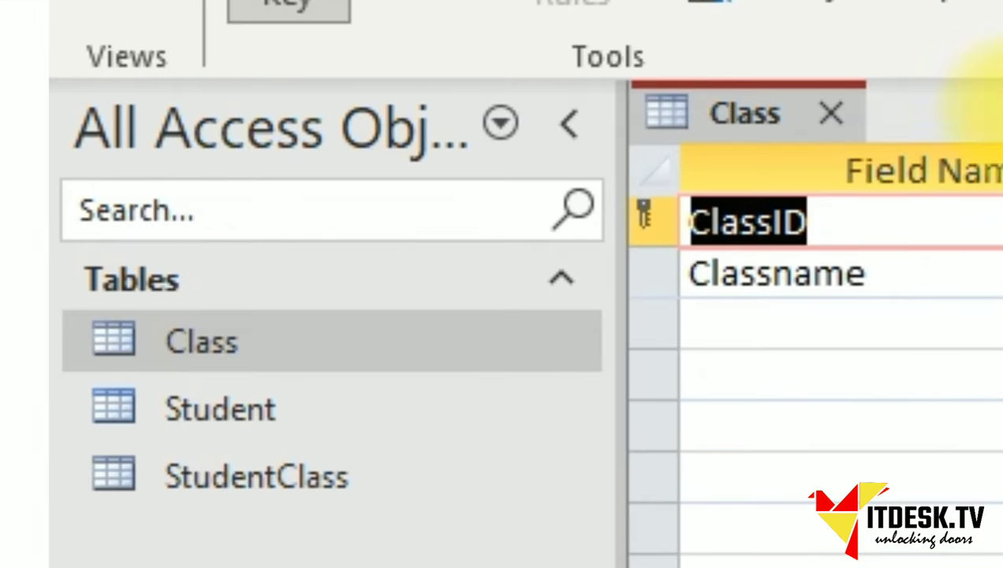
Open the Class datasheet and enter Mathematics, English and Social Studies.
click(830, 114)
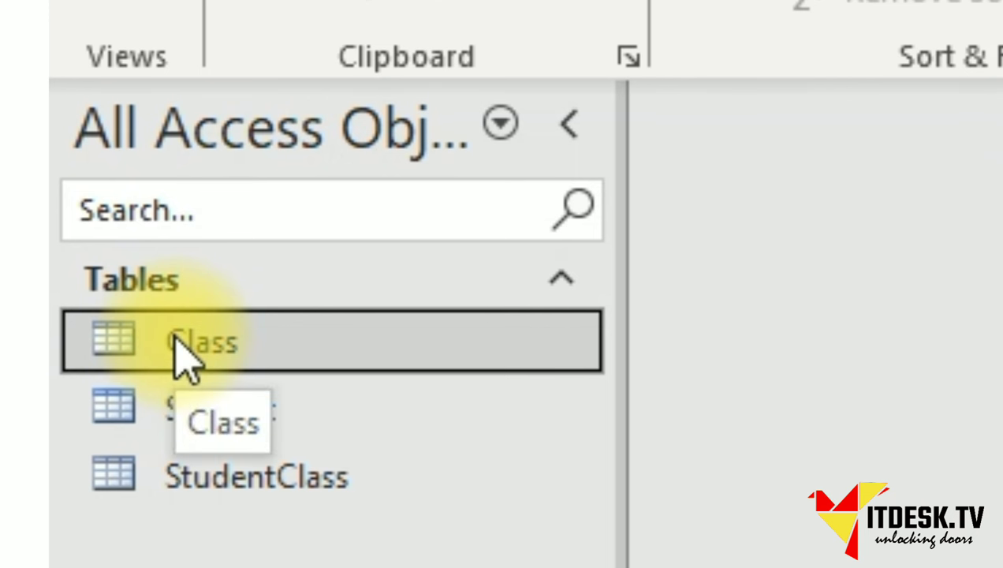
double_click(280, 335)
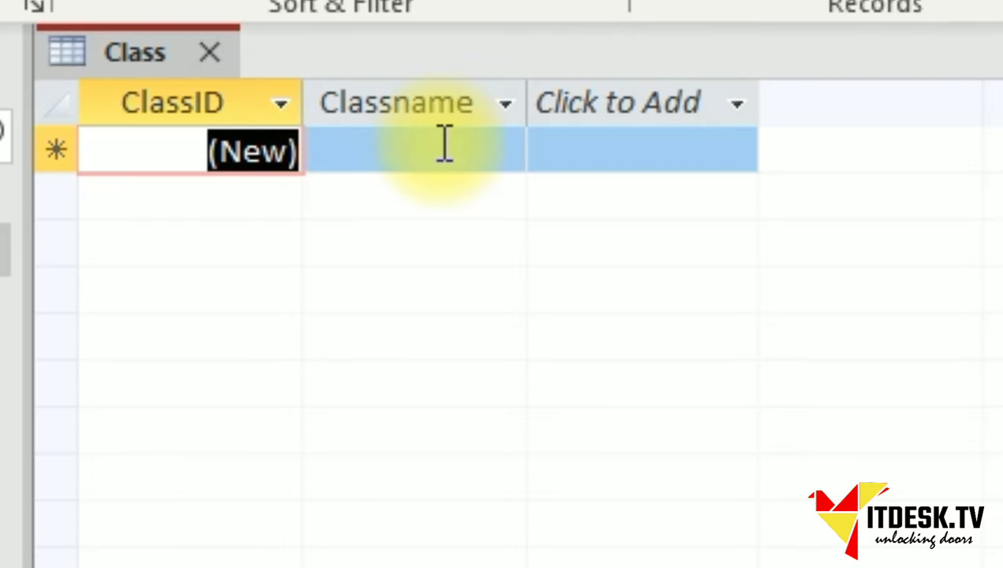
click(446, 145)
text(Matheme)
key(BackSpace)
text(atics)
key(Tab)
key(Tab)
text(English)
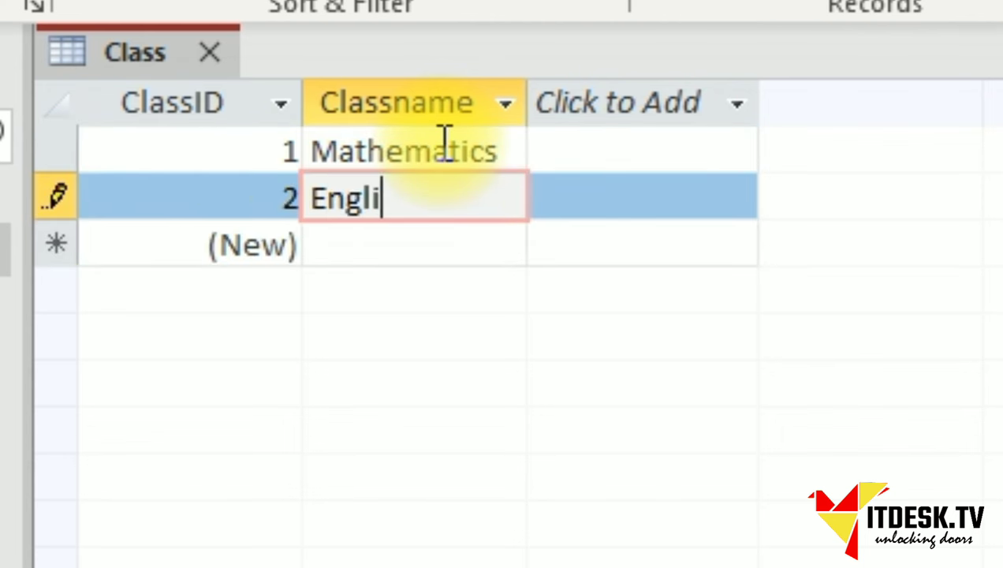
key(Tab)
key(Tab)
text(Socia)
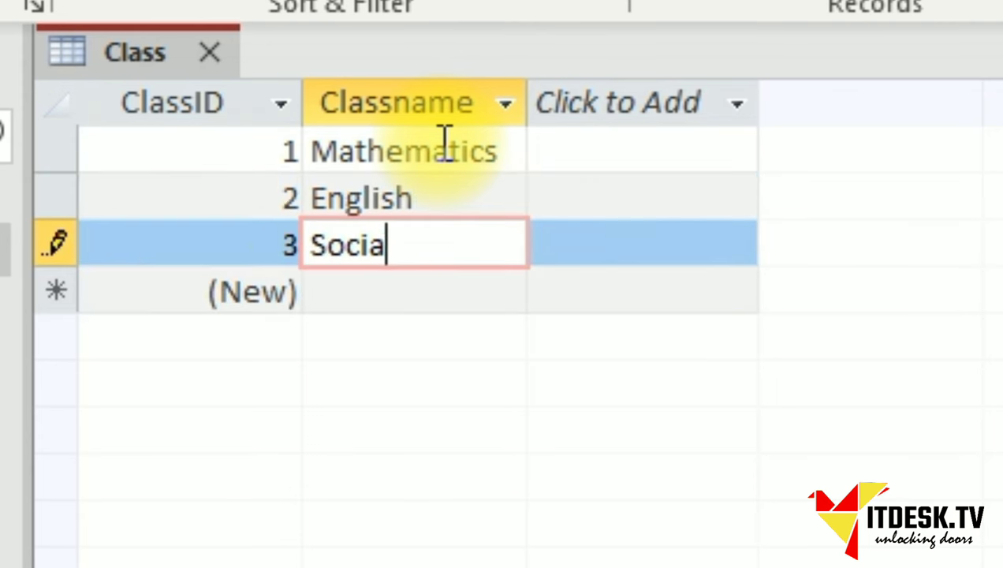
text(l Stud)
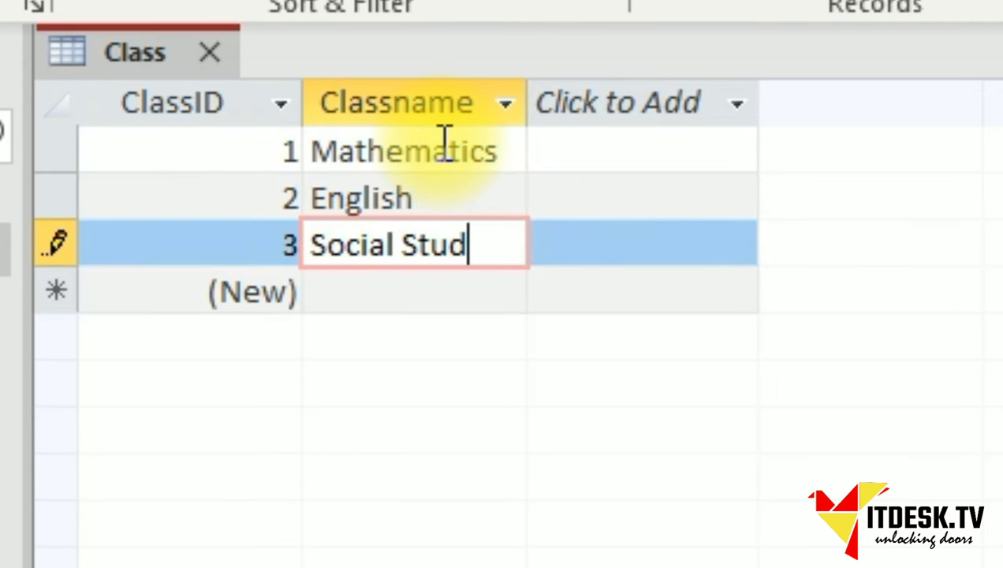
text(es)
key(Tab)
key(Tab)
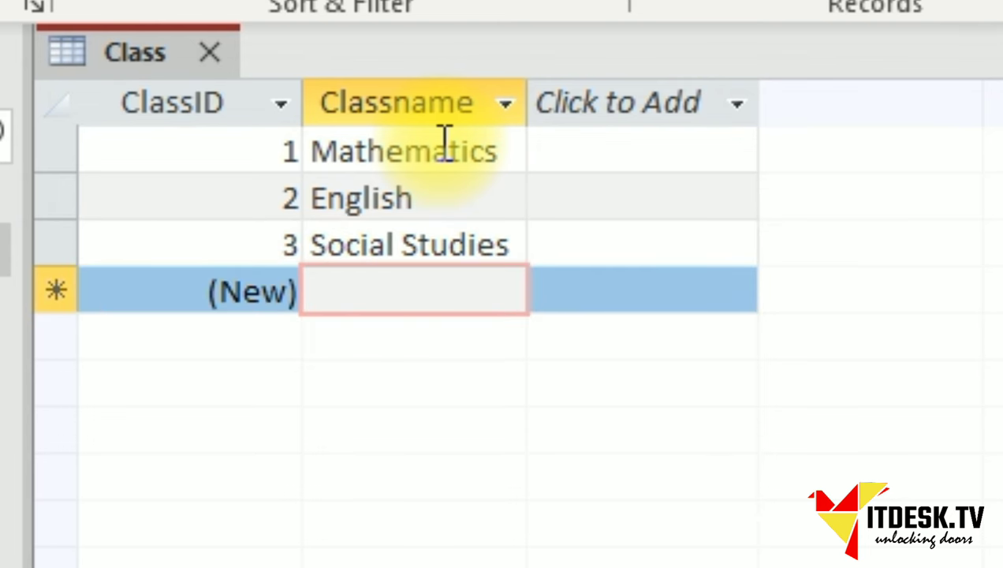
Add Biology, Chemistry, Physics and Economics, then close the Class table.
text(Biolo)
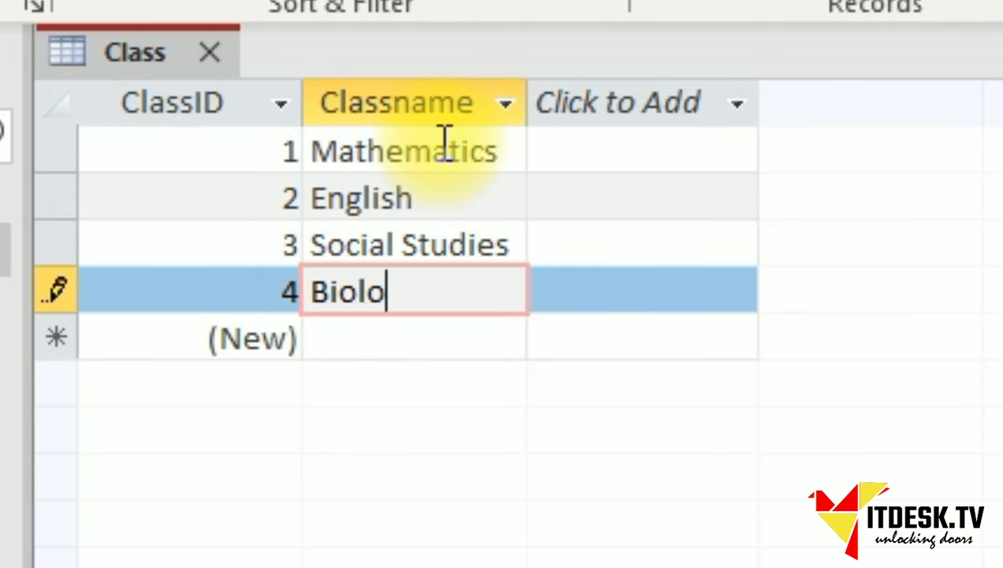
text(gy)
key(Tab)
key(Tab)
text(Chemistry)
key(Tab)
key(Tab)
text(O)
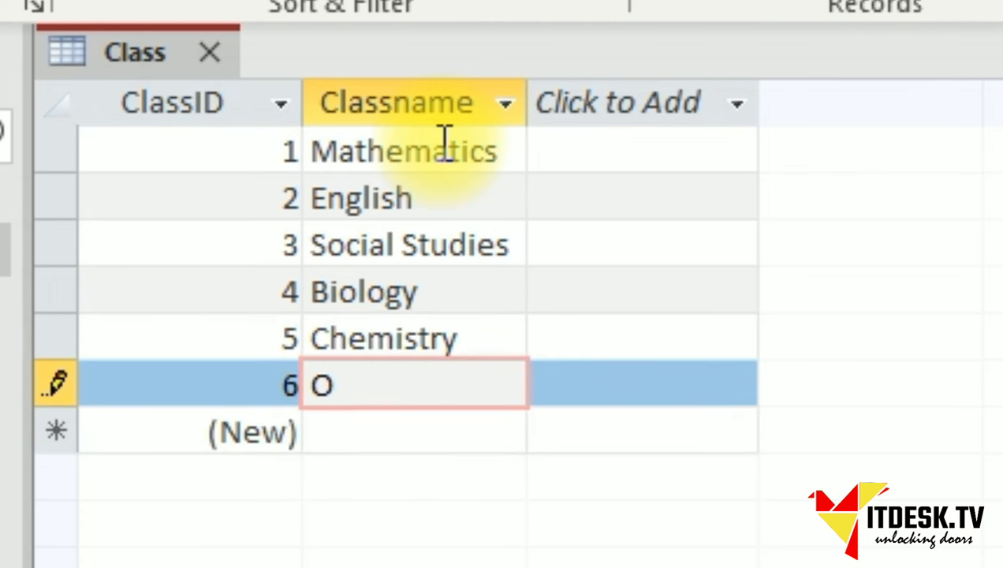
key(BackSpace)
text(Physic)
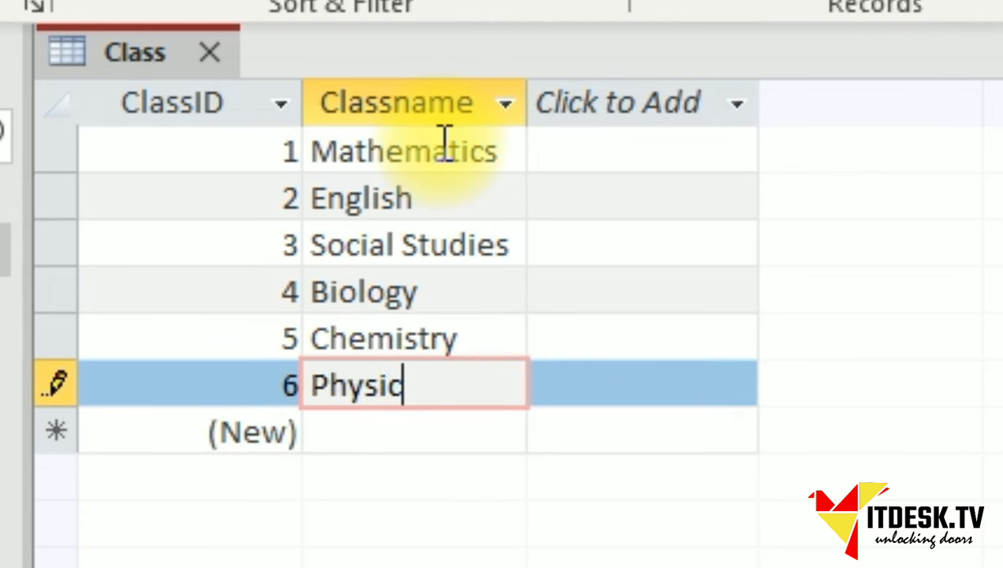
text(s)
key(Tab)
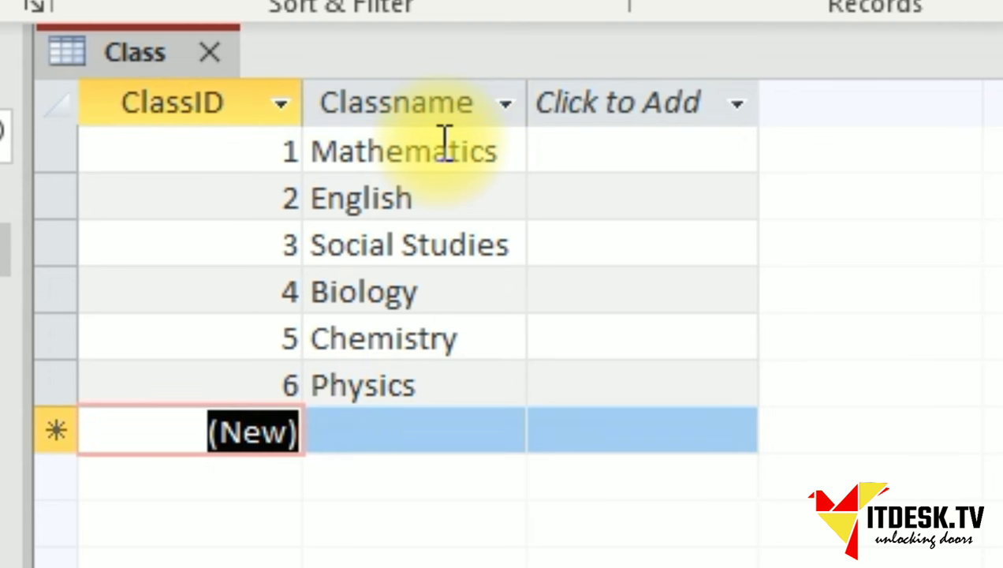
click(377, 423)
text(Economics)
key(Tab)
click(370, 288)
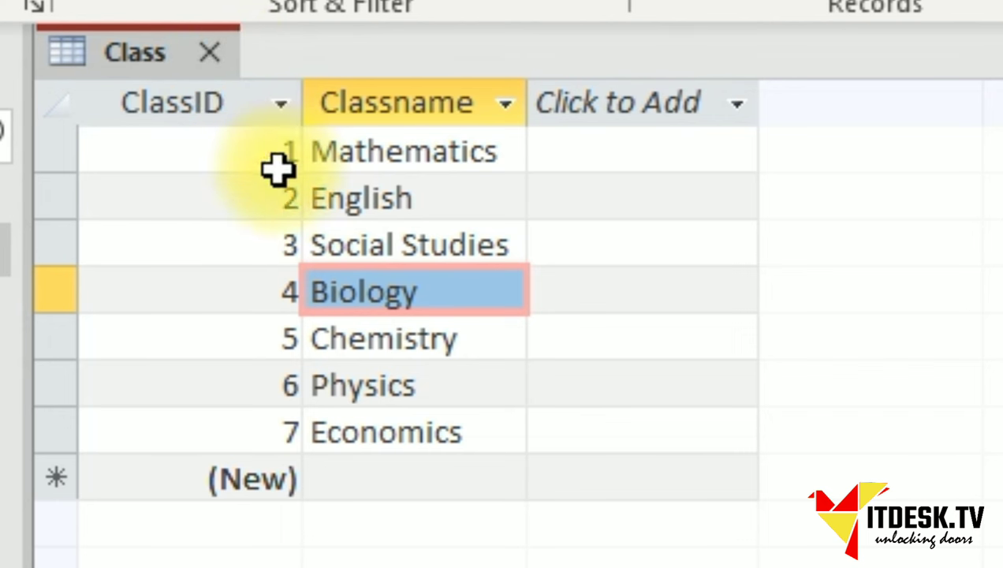
click(210, 53)
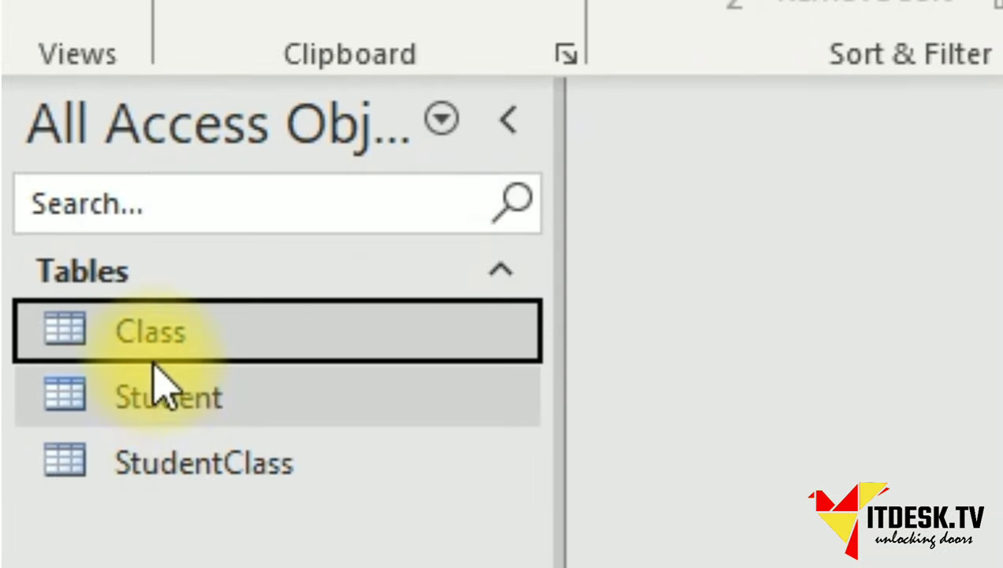
Open the Student table and fill in the first student's name, e-mail address and phone number.
double_click(188, 394)
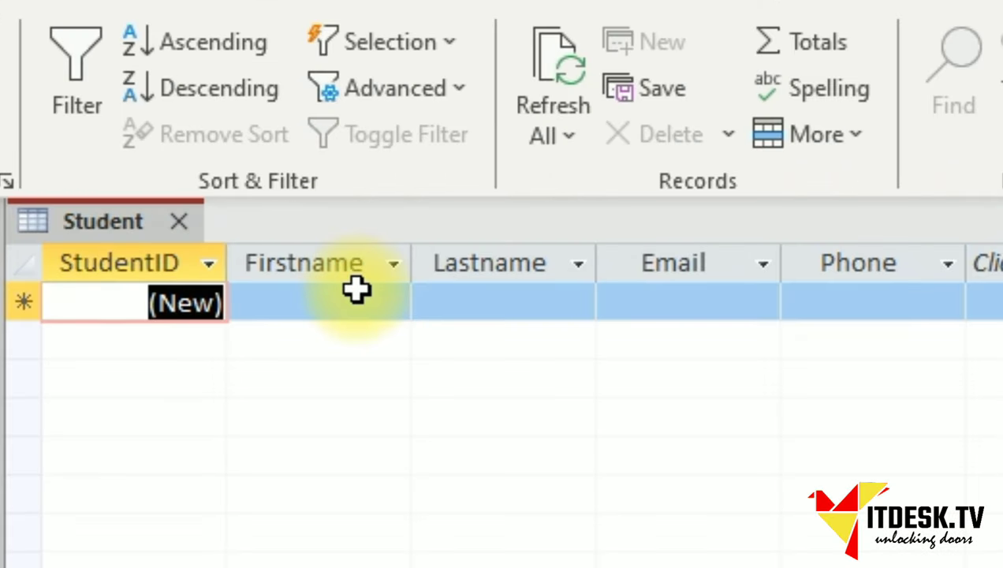
click(361, 302)
key(Tab)
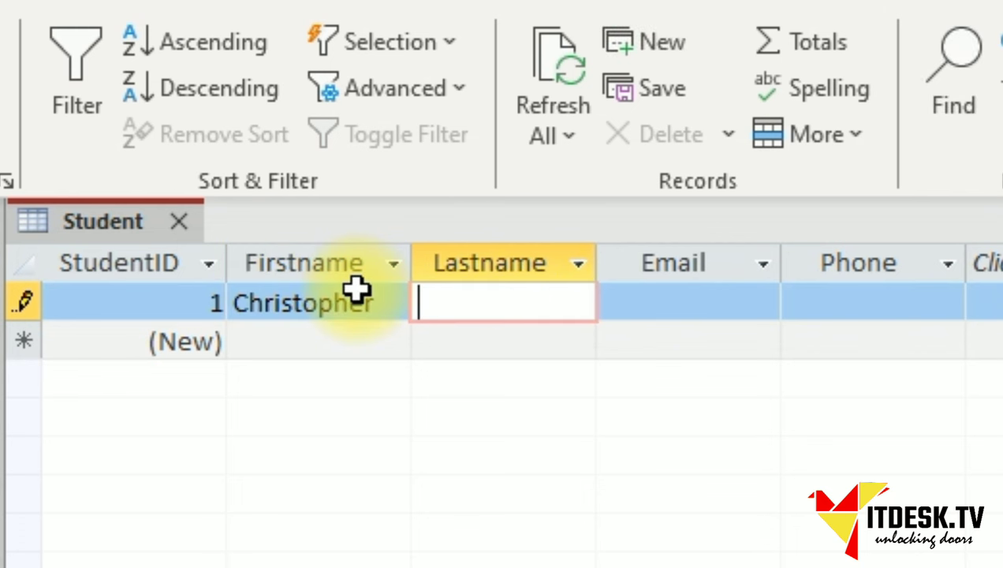
key(Tab)
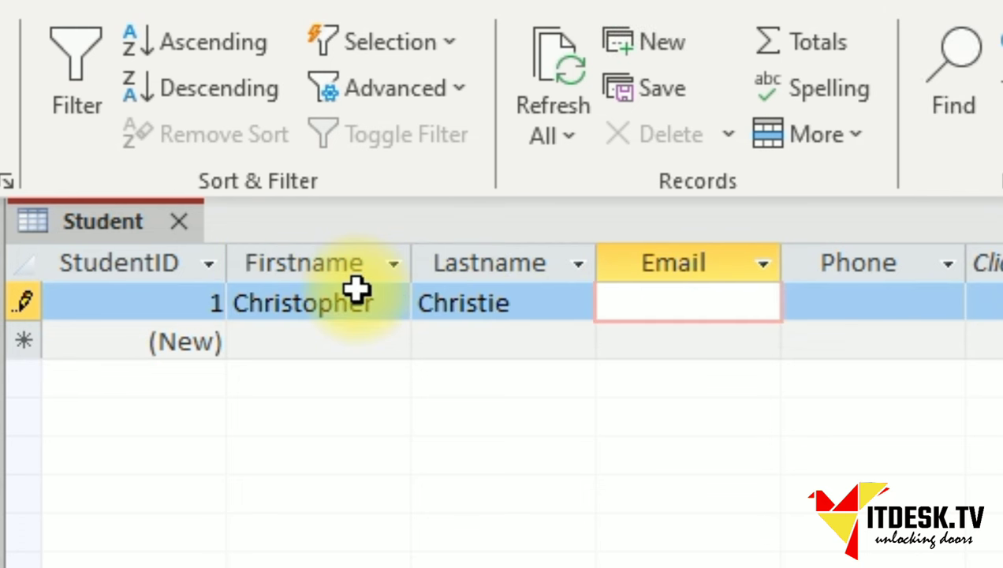
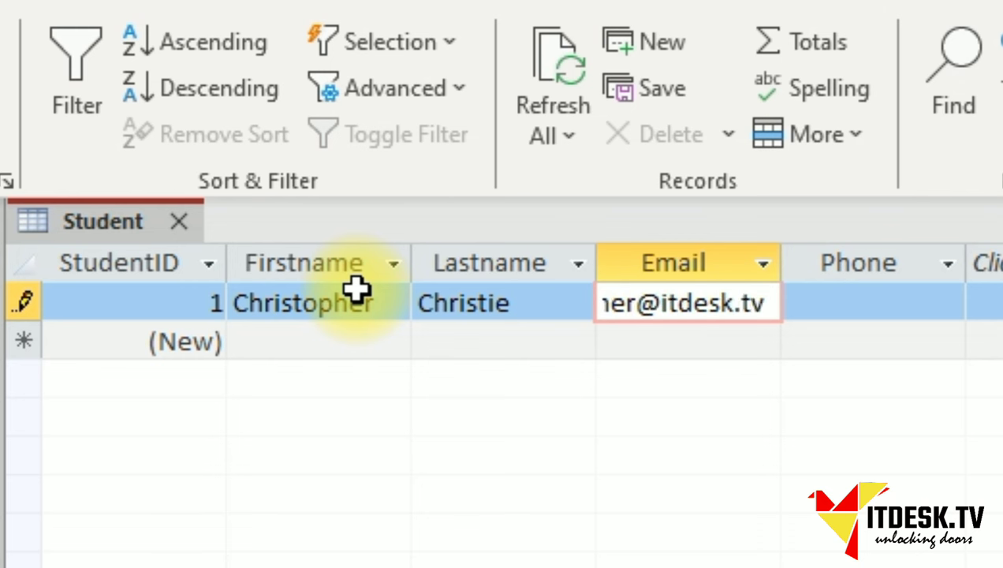
key(Tab)
key(Home)
key(Tab)
click(880, 309)
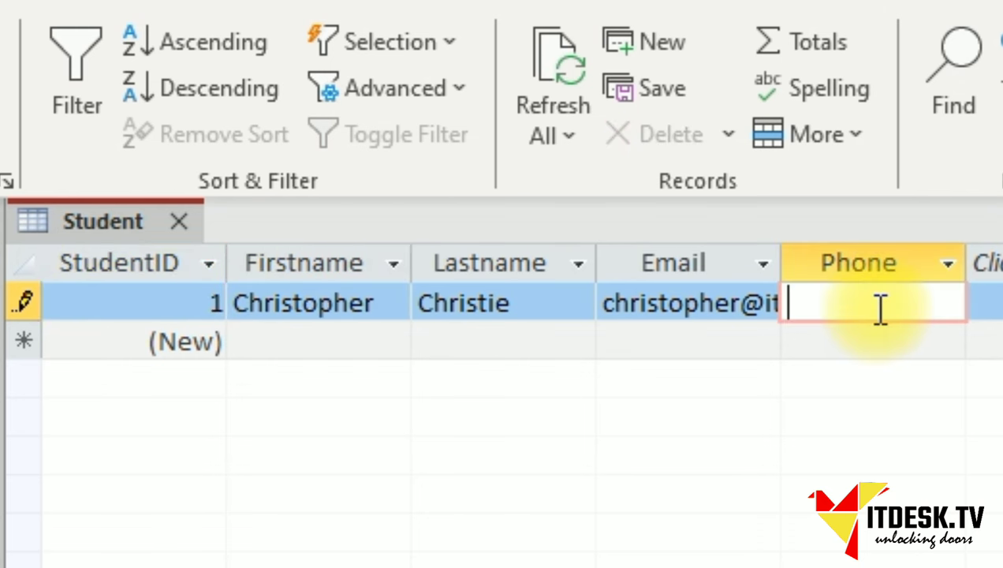
text(876-)
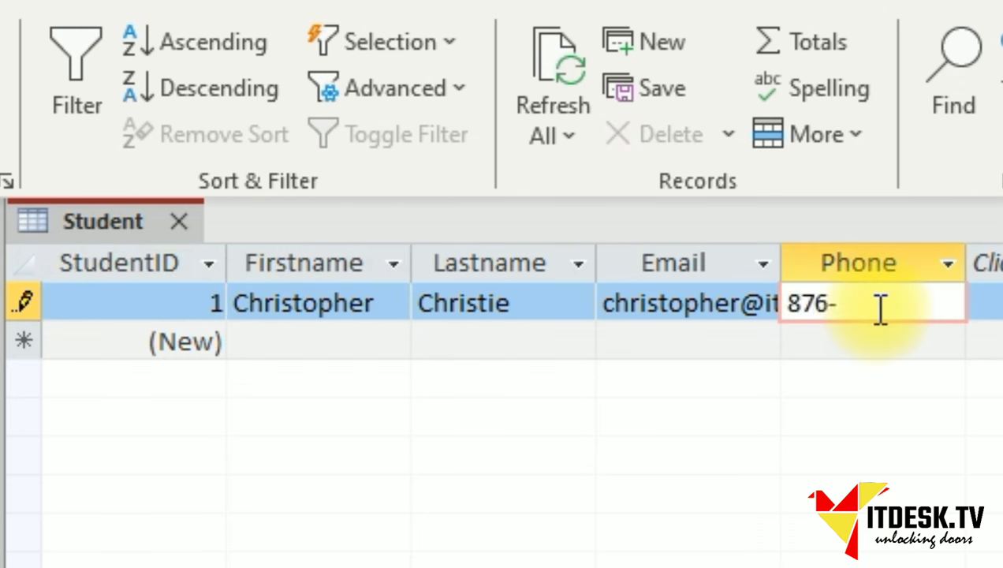
text(555-5555)
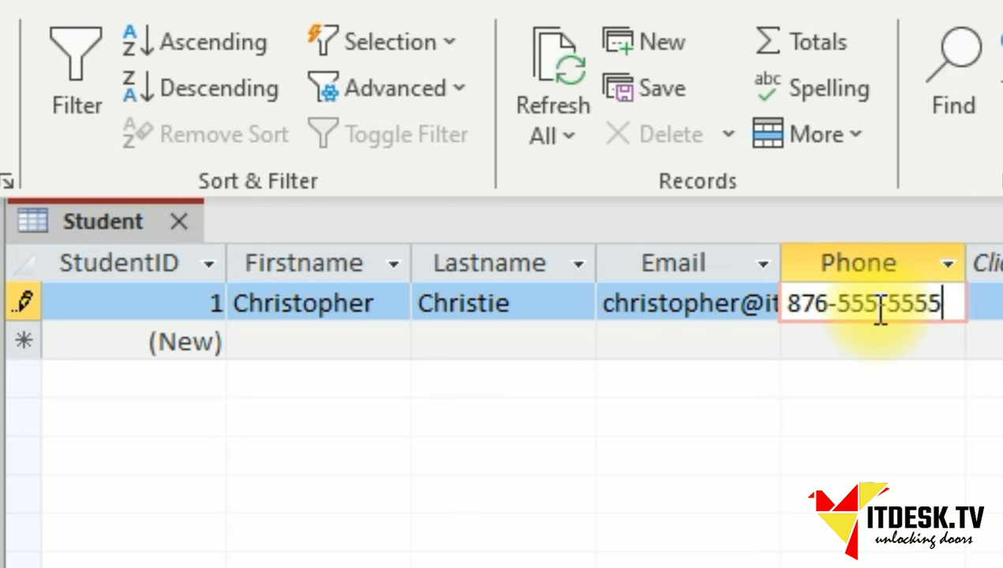
key(Tab)
key(Tab)
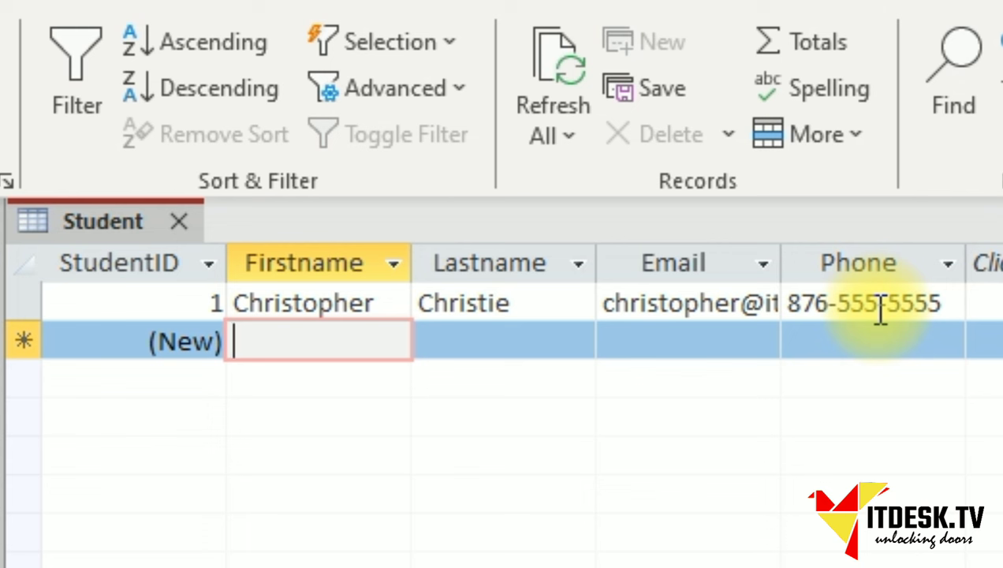
Add the second student's name and e-mail, reusing the first student's phone number.
key(Tab)
key(Tab)
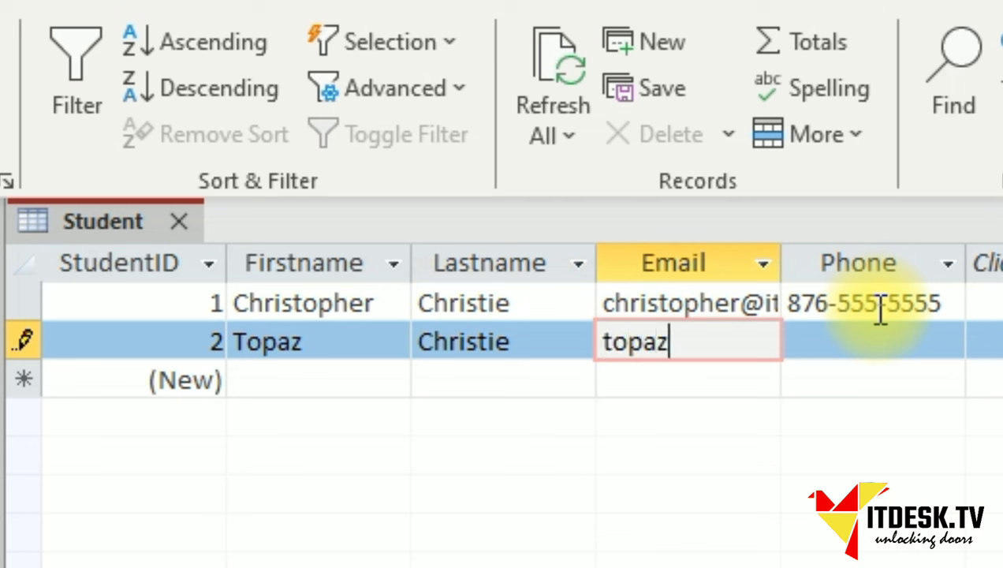
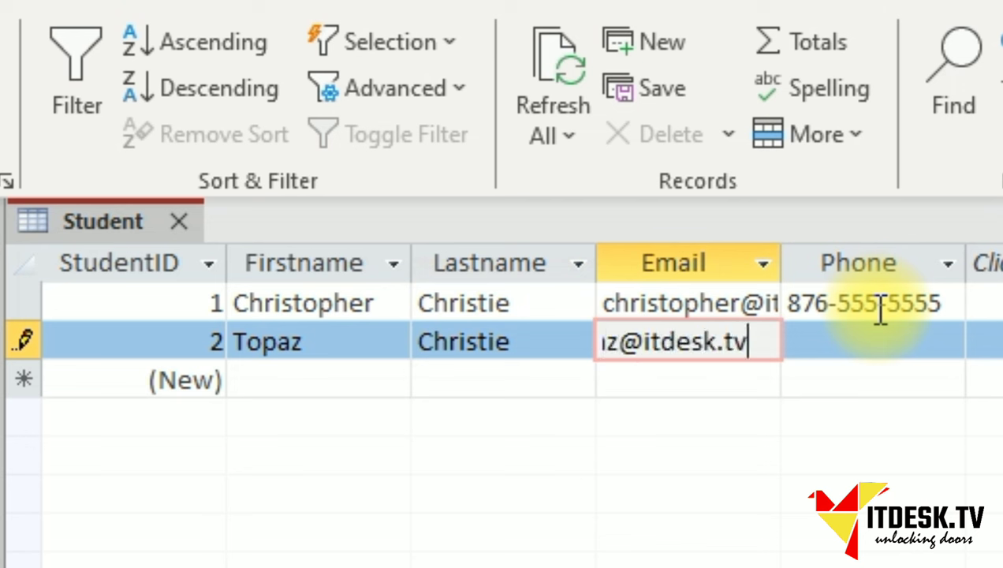
key(Tab)
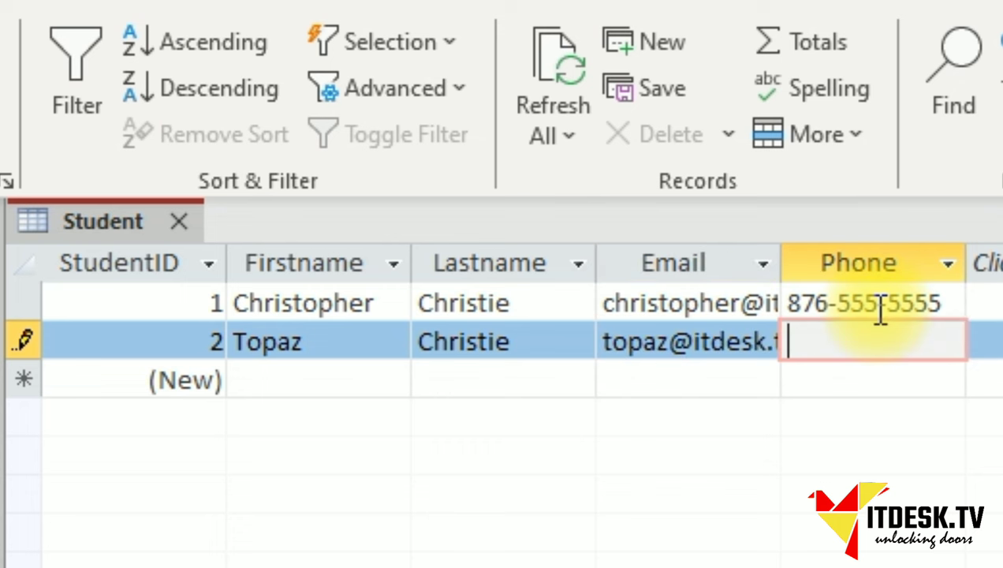
key(Up)
key(ctrl+c)
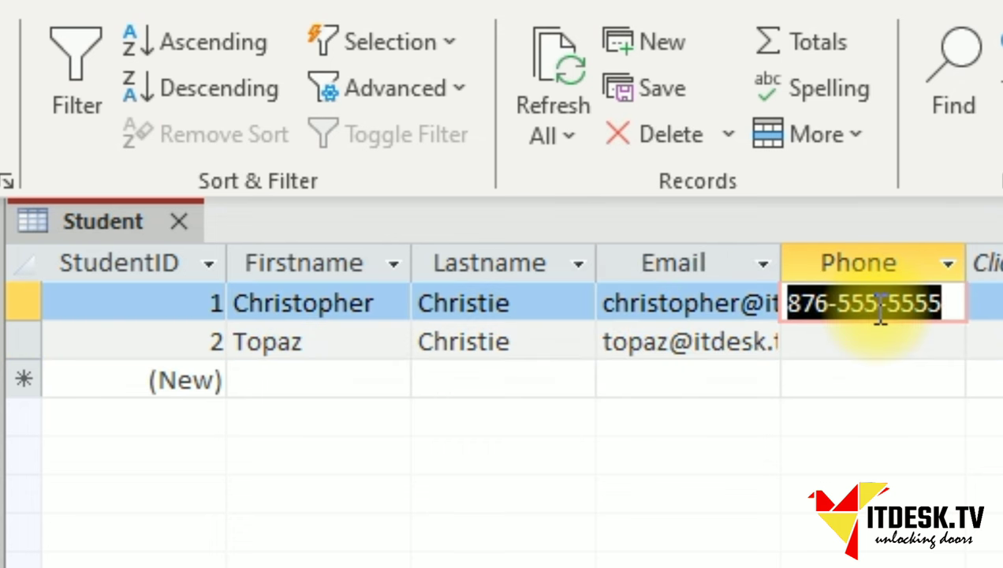
key(Down)
key(ctrl+v)
key(Down)
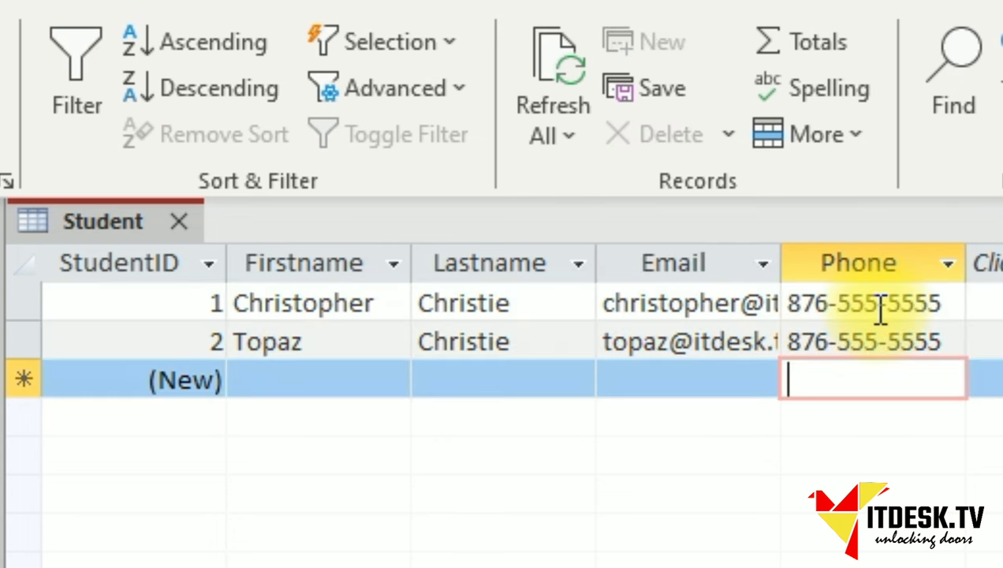
Add the third student's first name, last name, e-mail address and phone number.
key(shift+Tab)
key(shift+Tab)
key(shift+Tab)
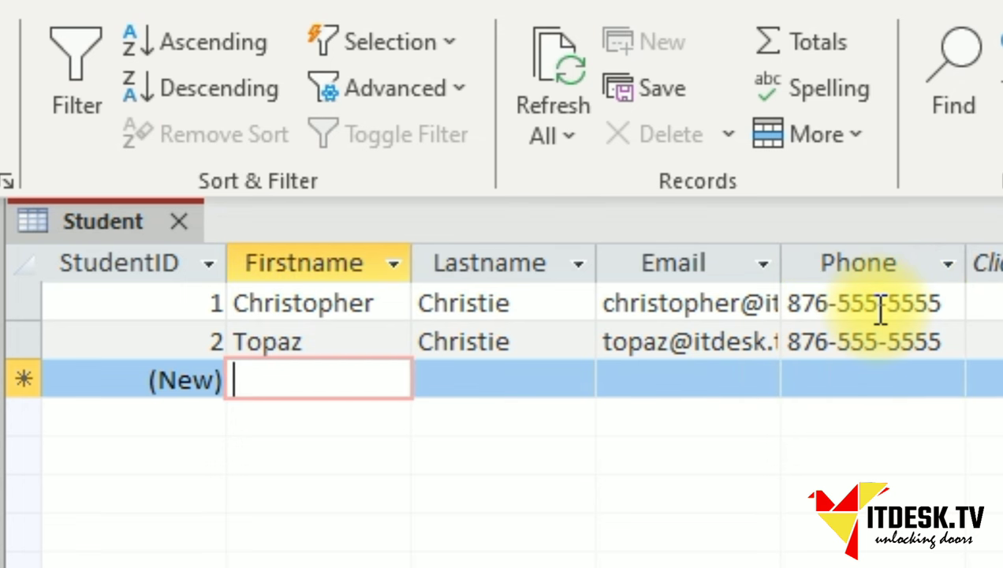
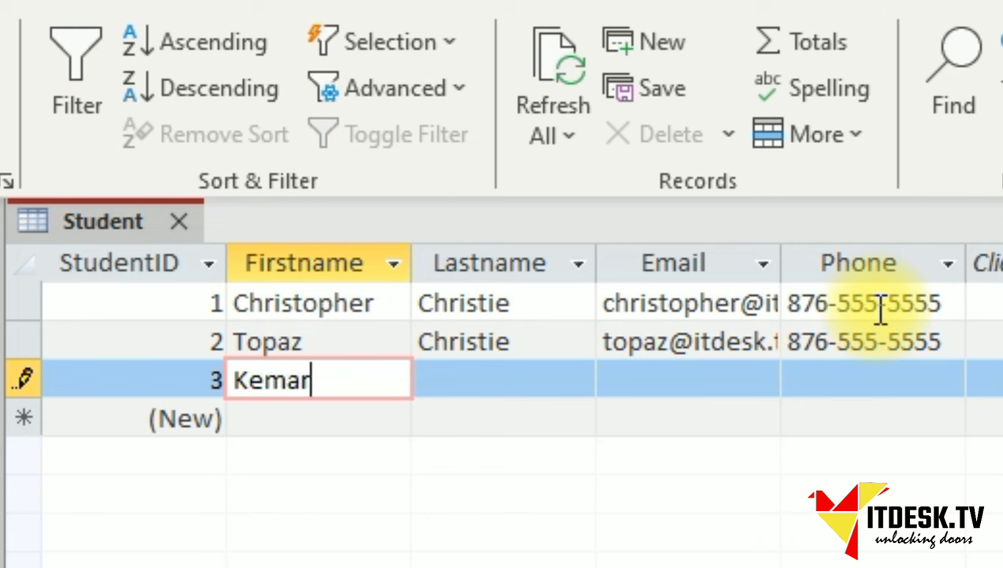
key(Tab)
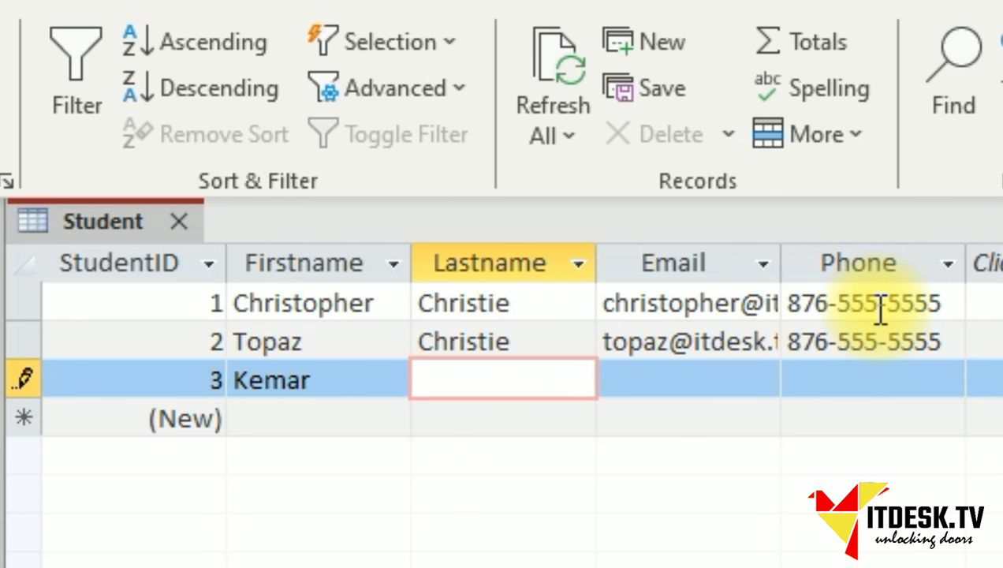
key(Tab)
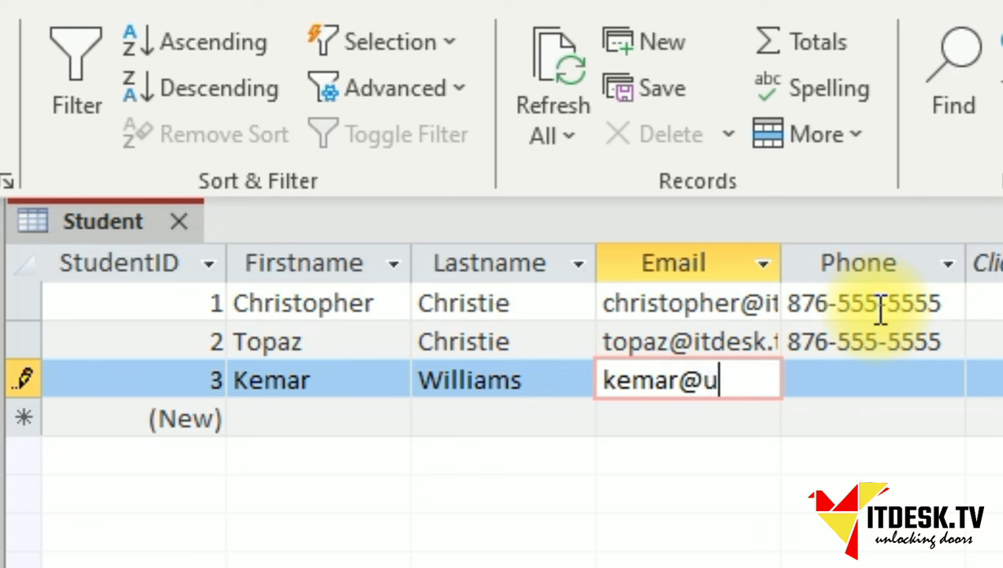
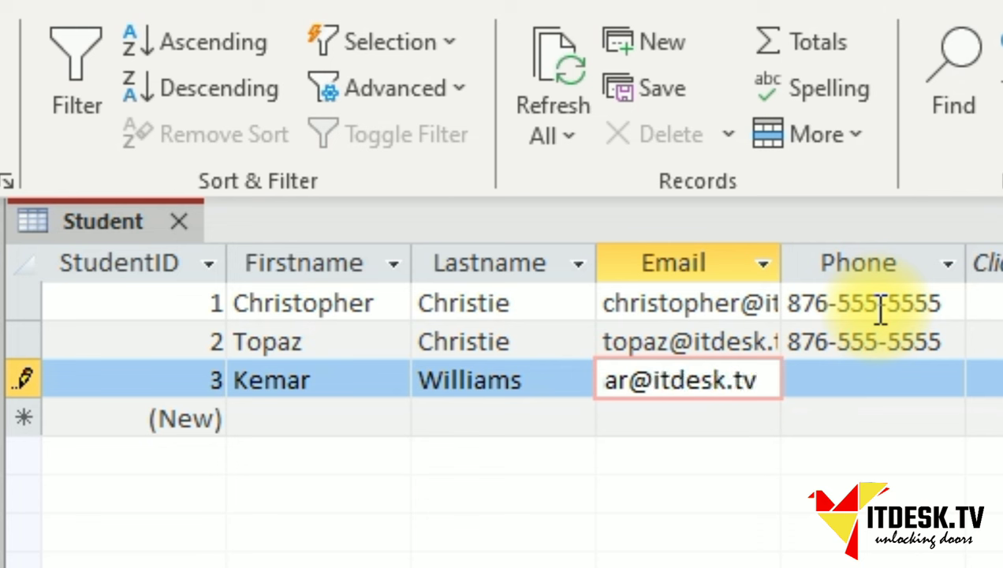
key(Tab)
key(Up)
key(Home)
click(865, 382)
text(876-)
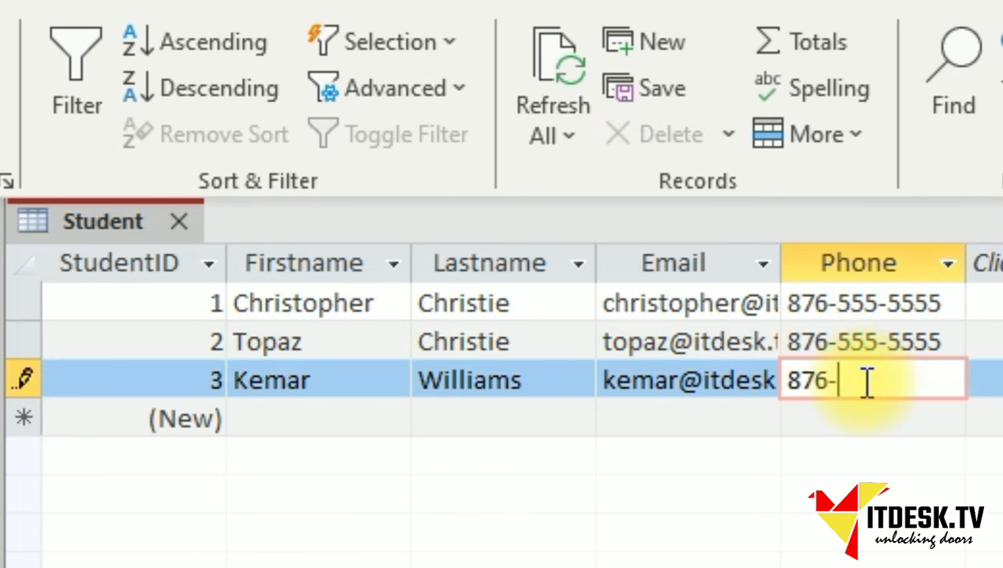
text(444-4444)
key(Tab)
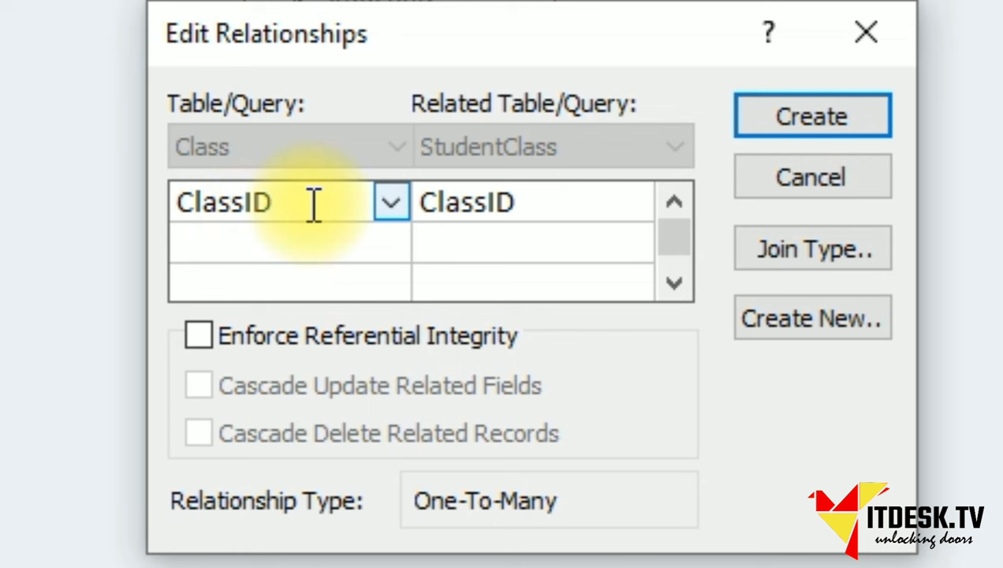
Tick Enforce Referential Integrity for the Class–StudentClass ClassID relationship.
click(198, 337)
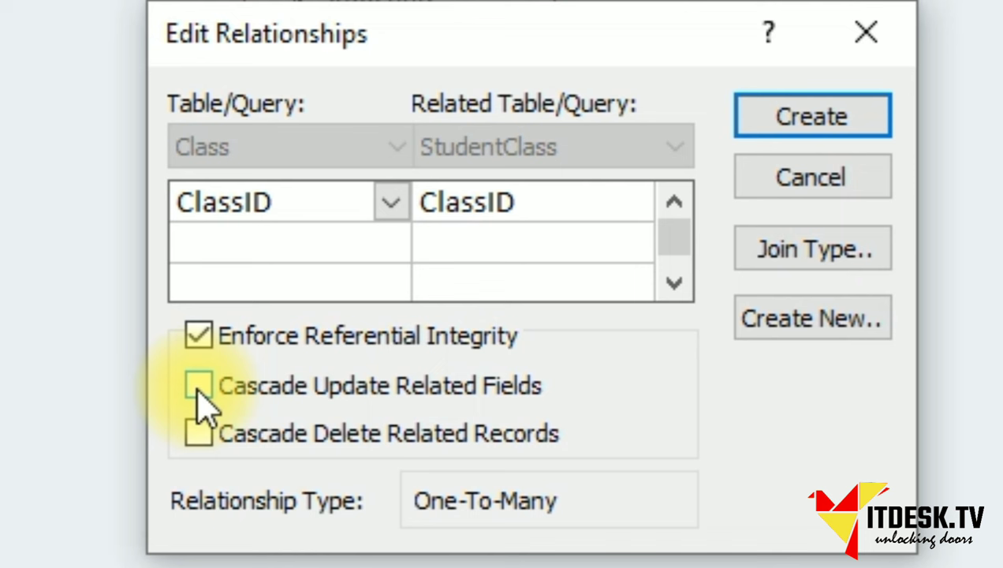
Turn on Cascade Update Related Fields and Cascade Delete Related Records for the ClassID link.
click(198, 386)
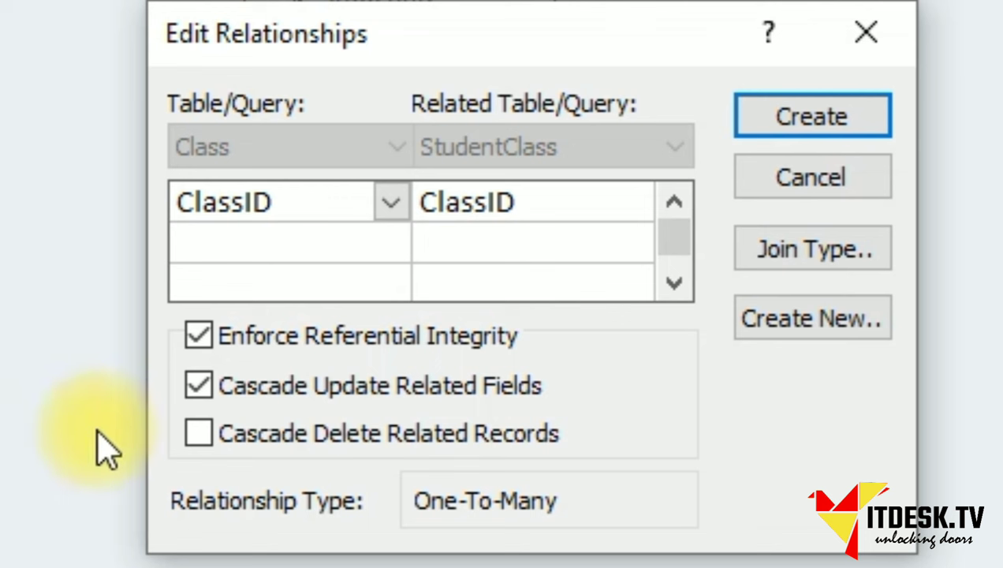
click(197, 434)
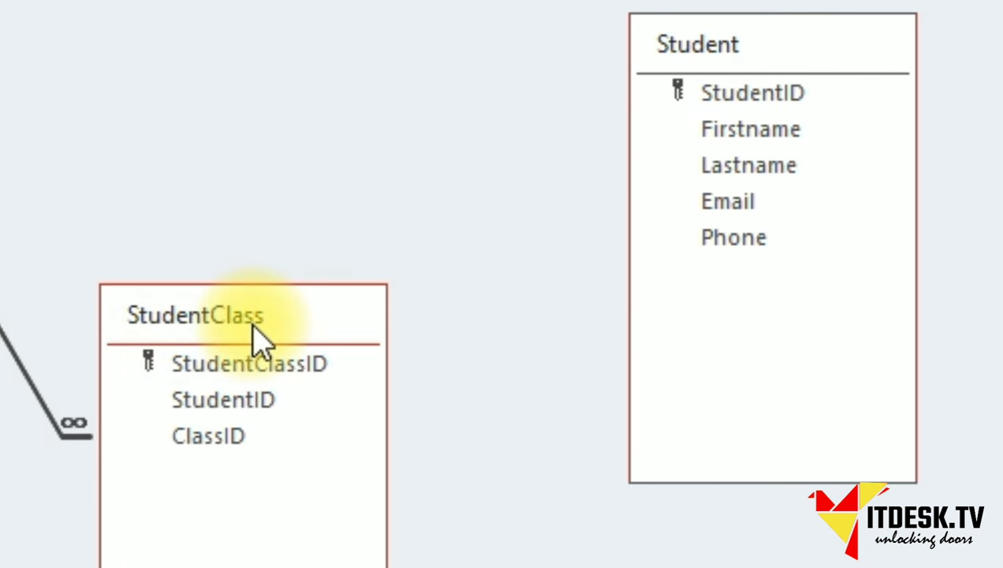
Drag Student's StudentID onto StudentClass's StudentID to bring up Edit Relationships.
click(714, 98)
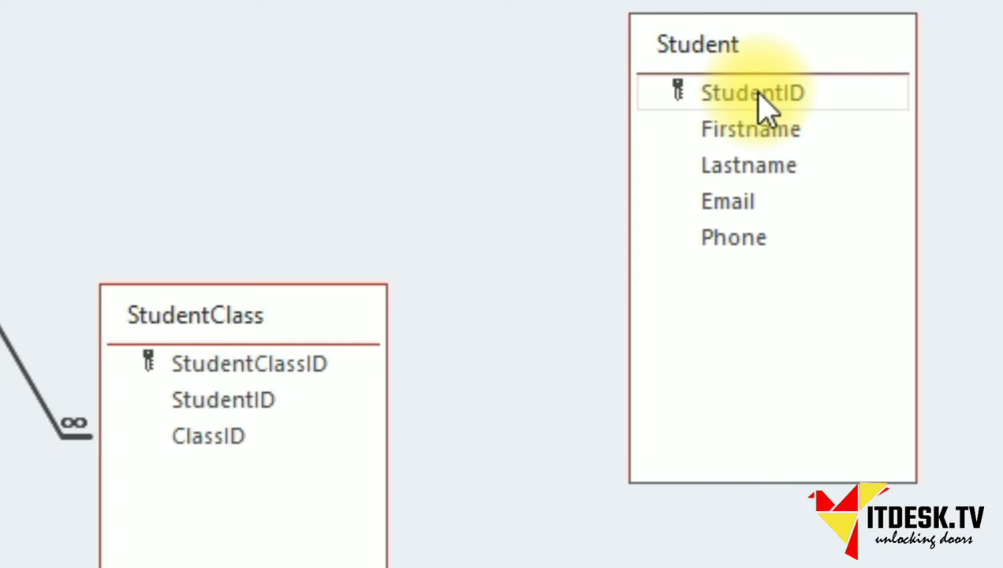
drag(759, 93, 750, 103)
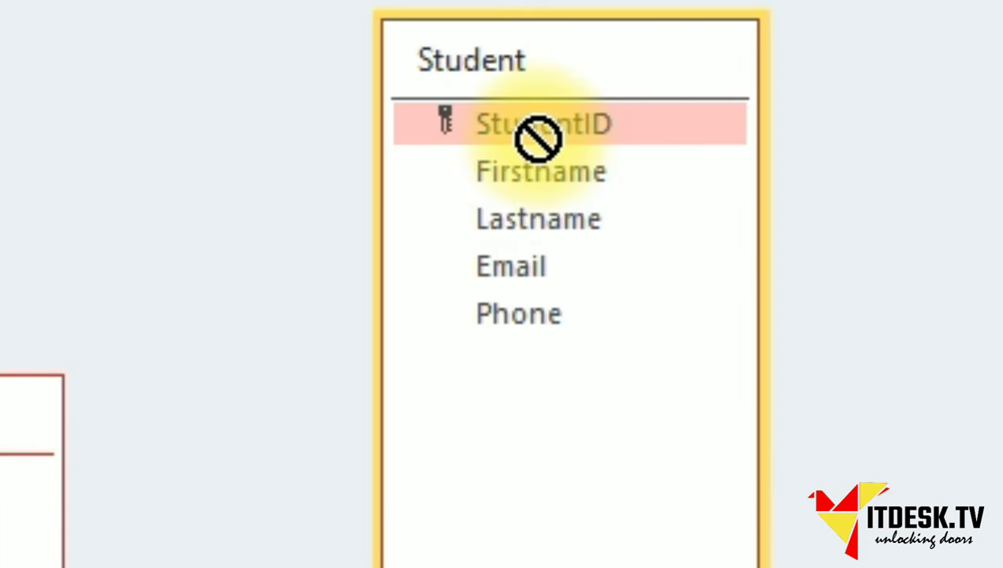
drag(539, 138, 16, 477)
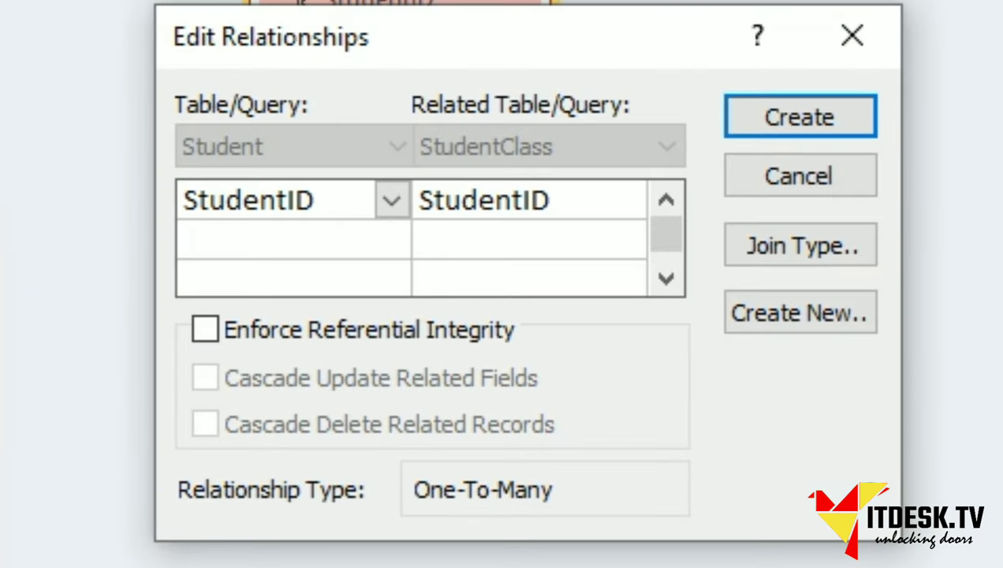
Create the StudentID link with referential integrity, cascading updates and cascading deletes.
click(213, 338)
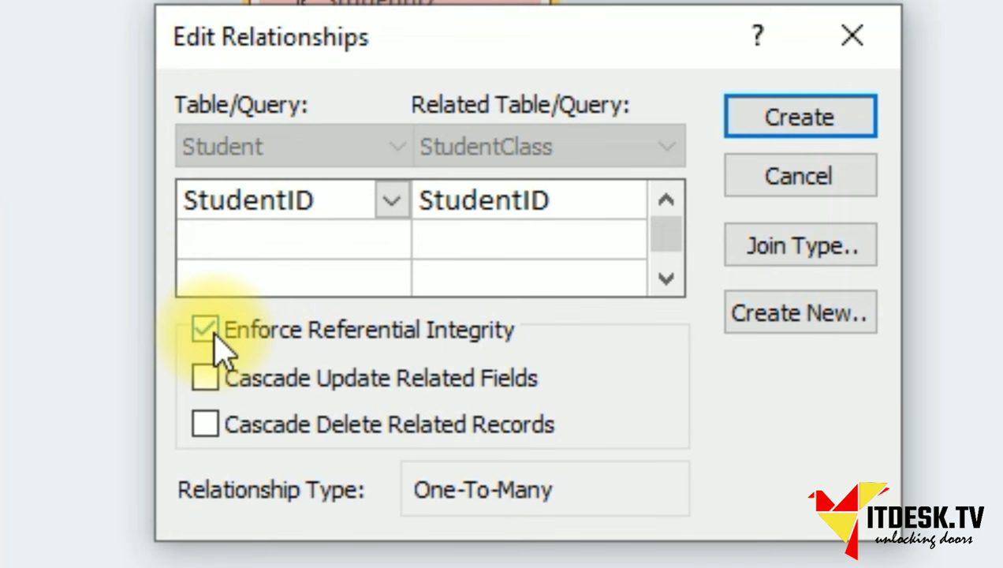
click(205, 389)
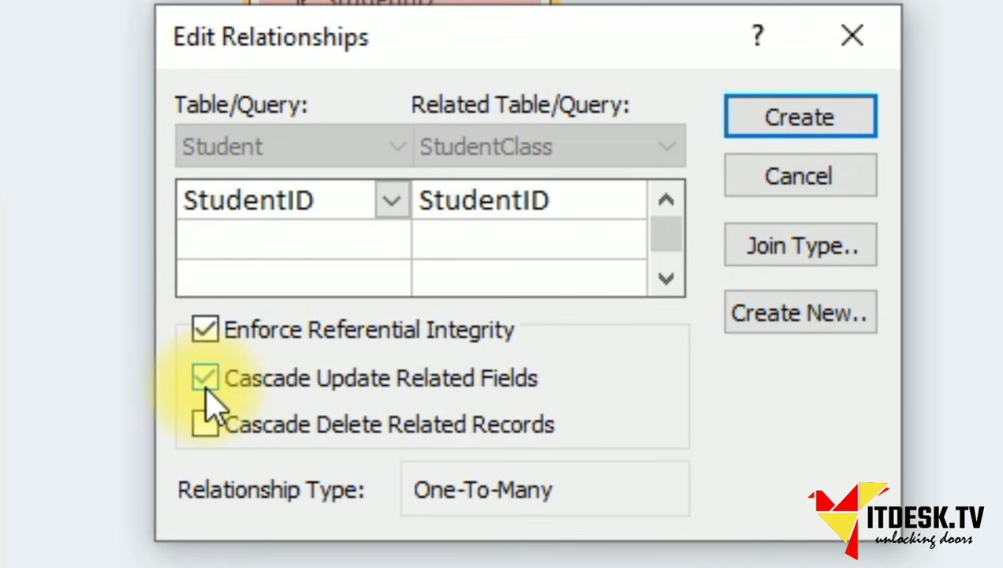
click(205, 423)
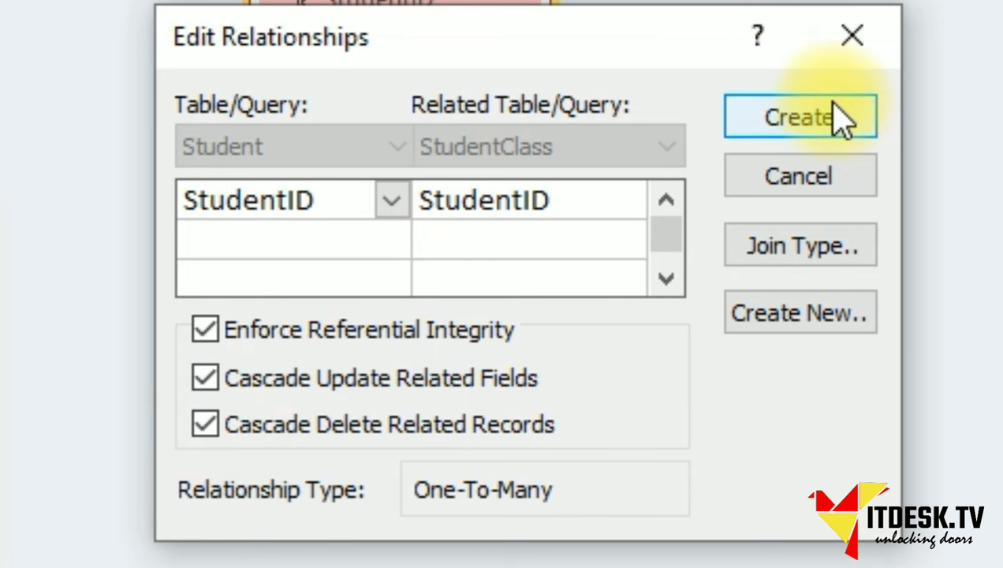
click(796, 126)
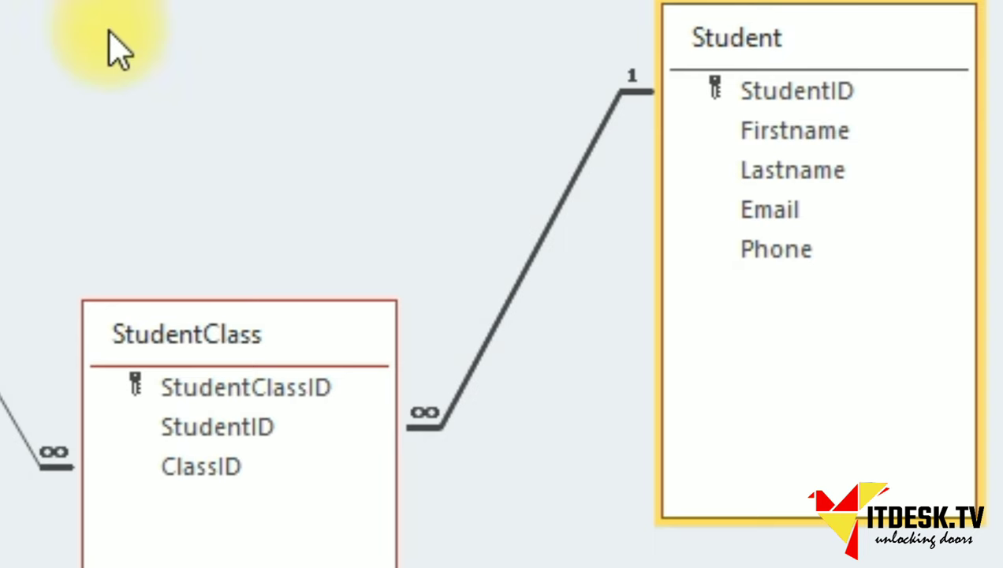
Rearrange the Class, Student and StudentClass boxes into a tidy relationship diagram.
click(0, 567)
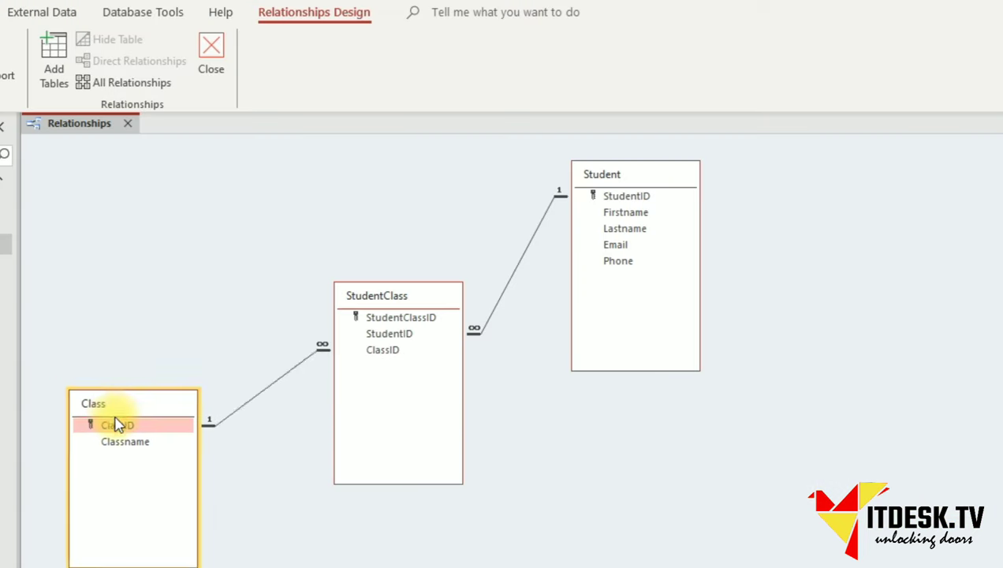
drag(117, 424, 115, 477)
drag(662, 186, 889, 201)
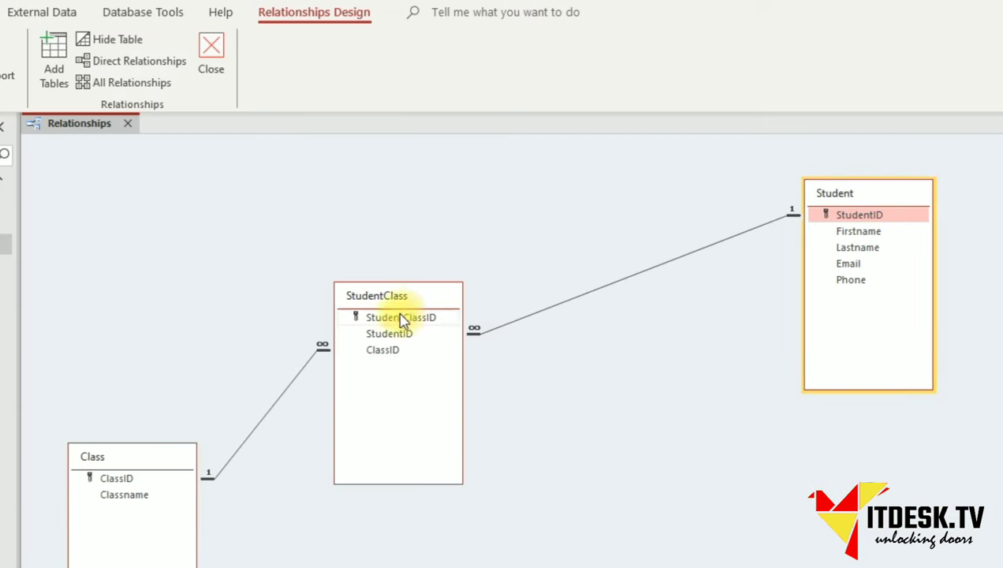
drag(392, 298, 478, 251)
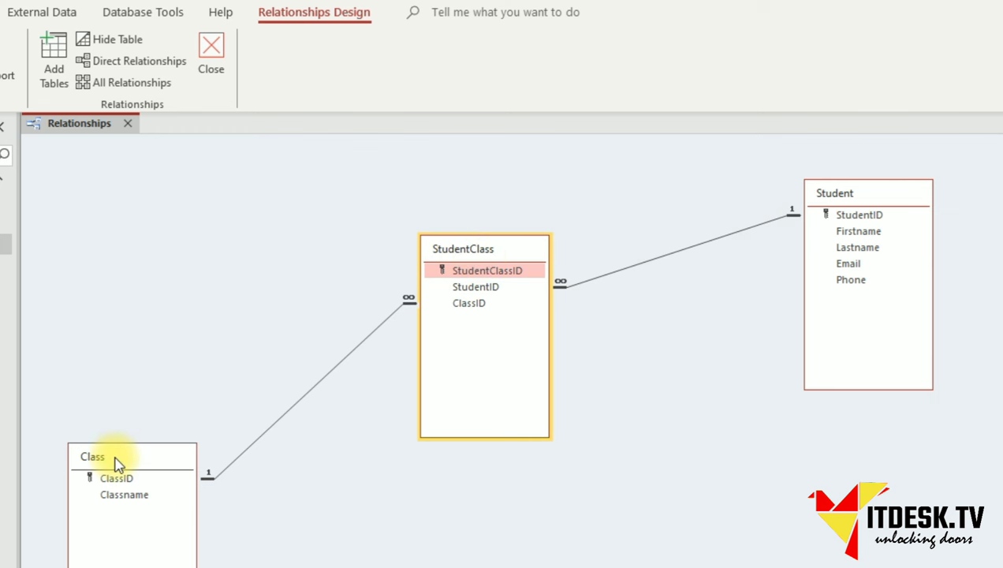
drag(117, 451, 142, 211)
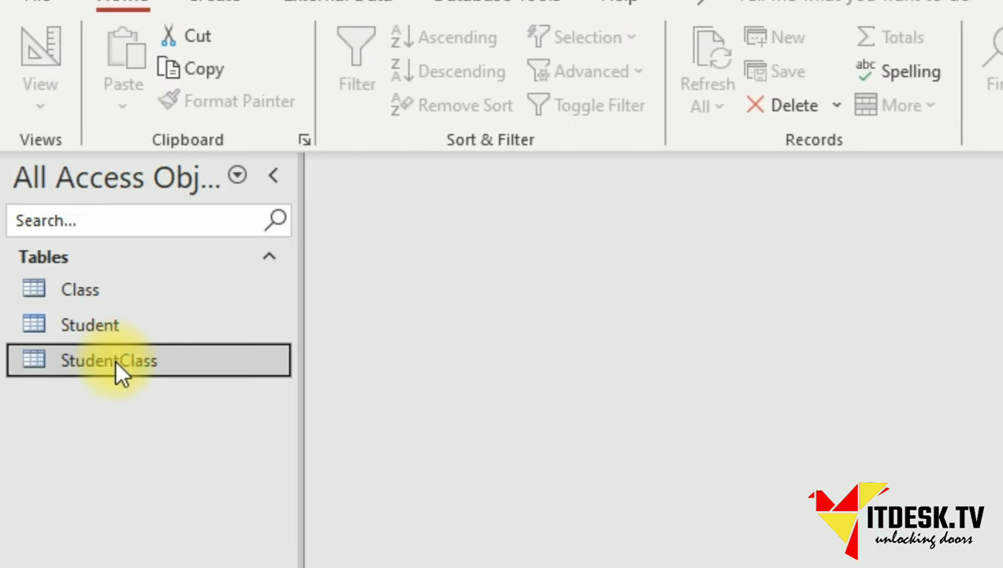
Open the Student, Class and StudentClass tables in Datasheet View.
double_click(94, 331)
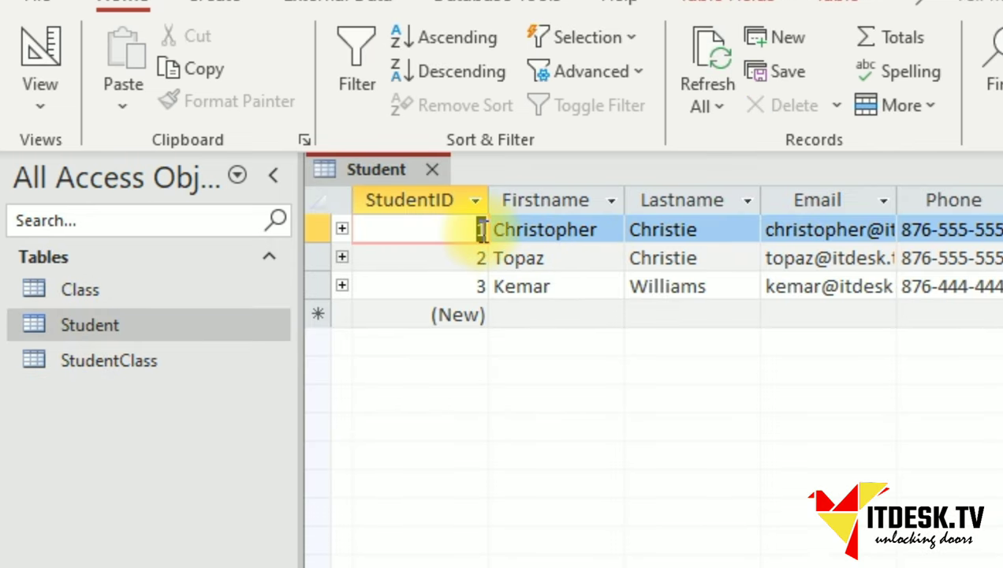
double_click(132, 290)
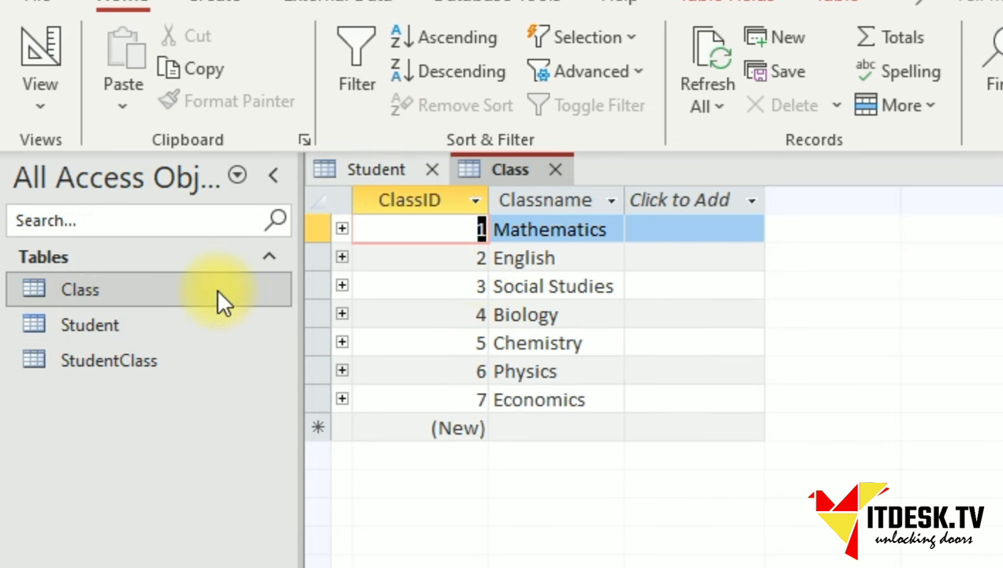
double_click(111, 362)
Enter the first enrolment in StudentClass: StudentID 1, ClassID 4.
click(581, 231)
text(1)
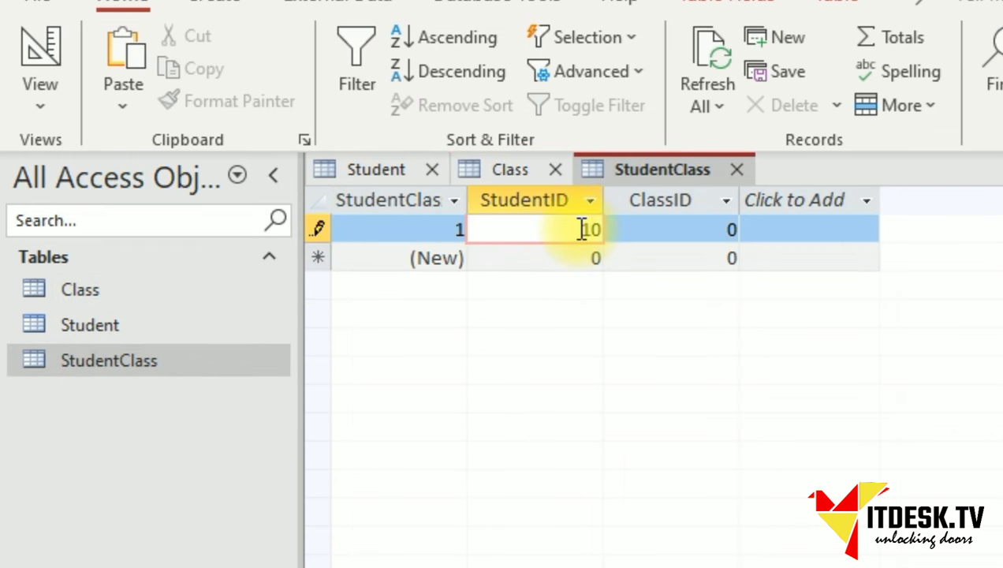
key(Tab)
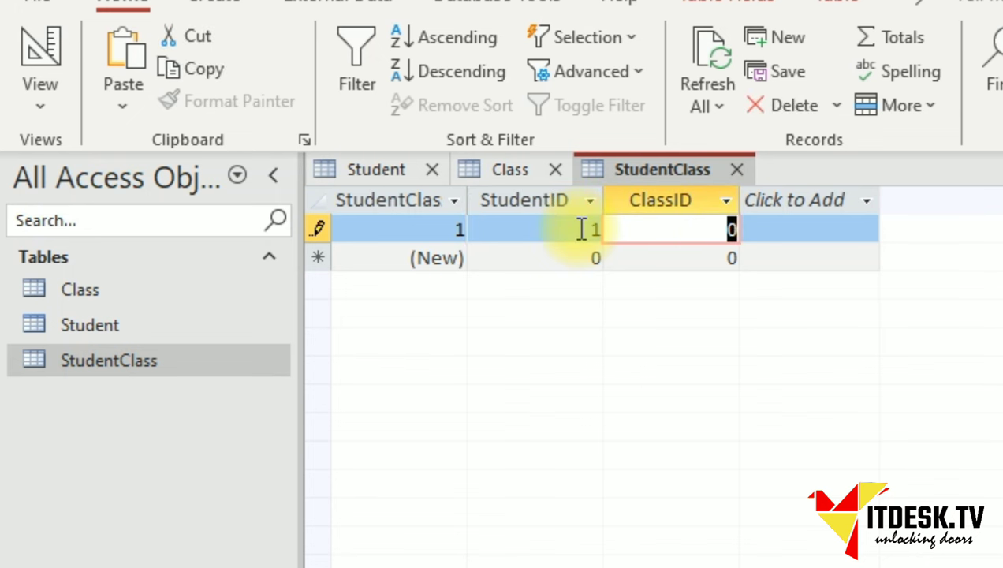
text(4)
key(Tab)
Dismiss the missing-student error for StudentID 4 and check the Student table's existing IDs.
key(Tab)
key(Tab)
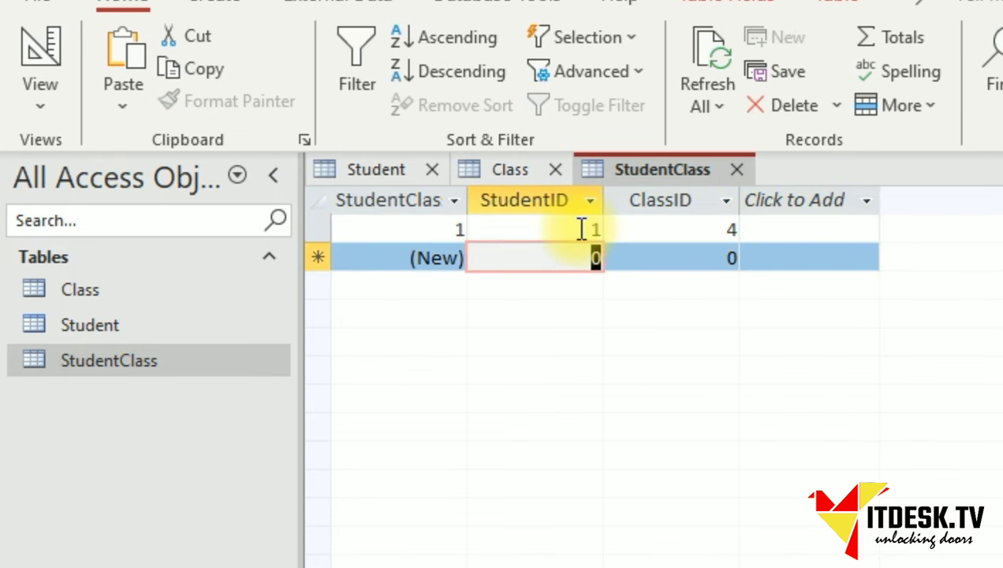
text(4)
key(Tab)
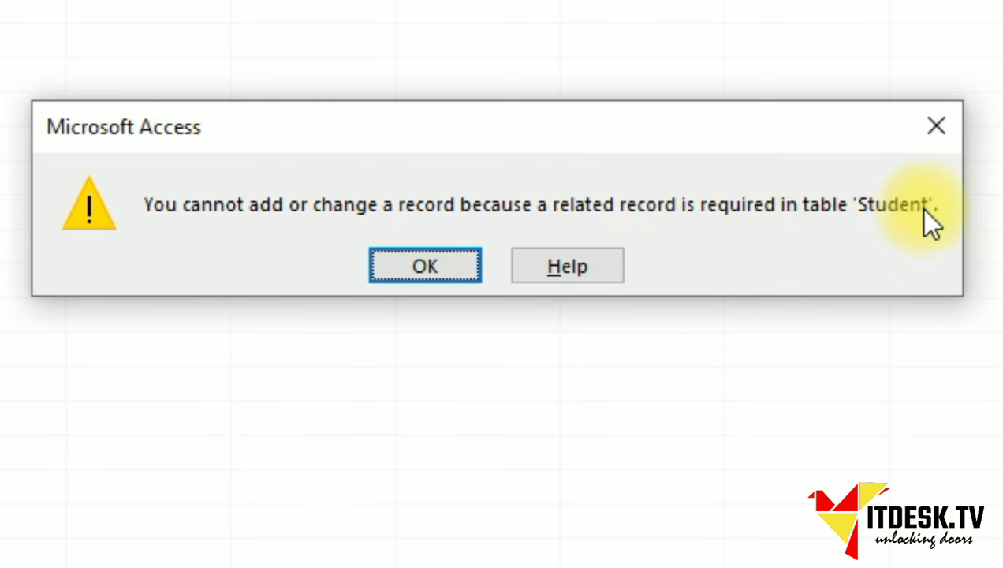
click(425, 266)
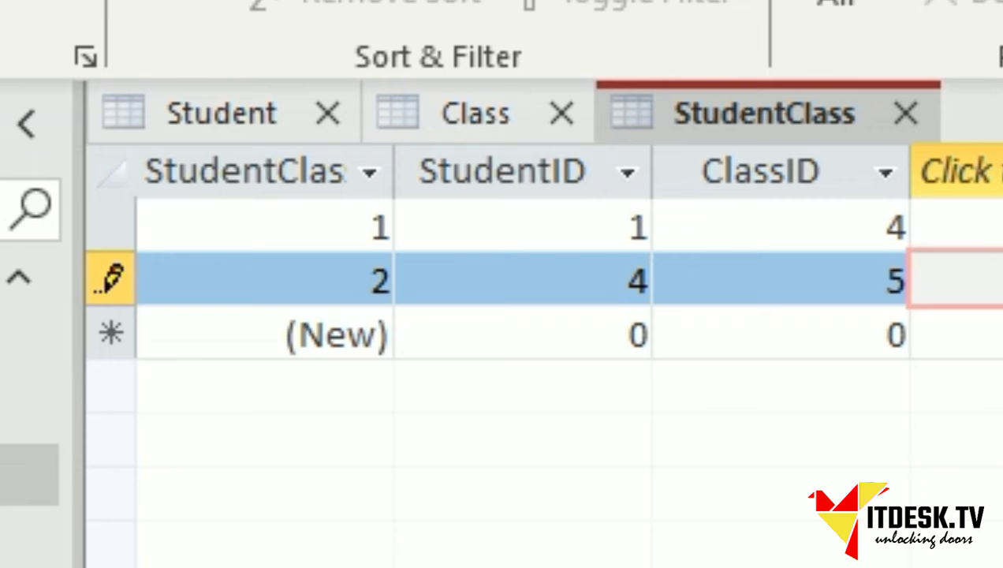
click(633, 293)
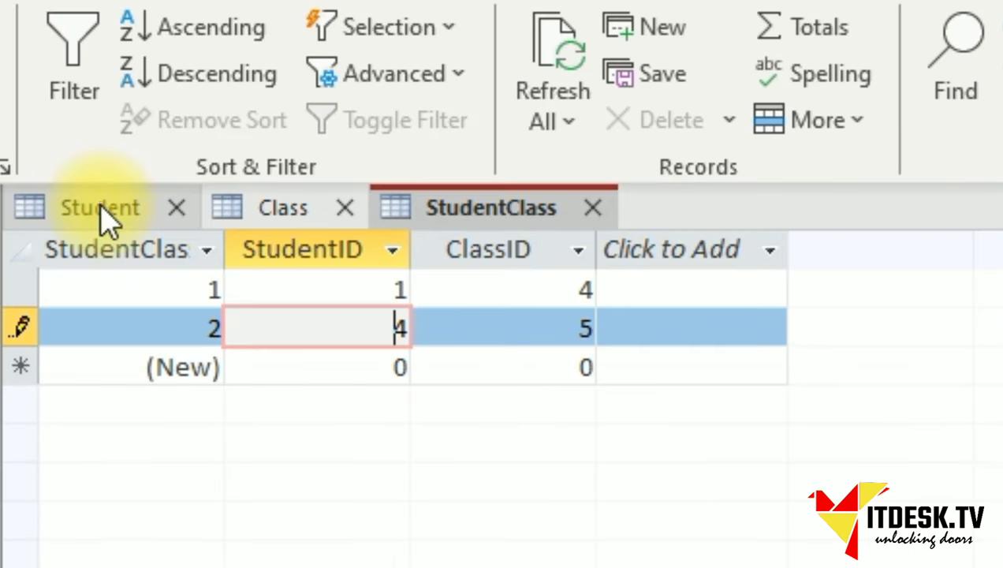
click(228, 114)
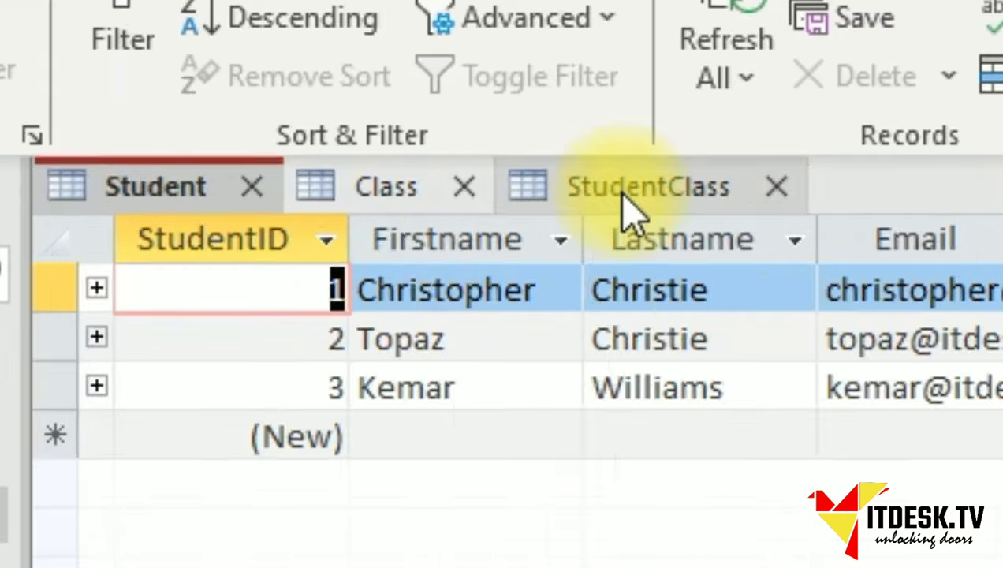
click(471, 213)
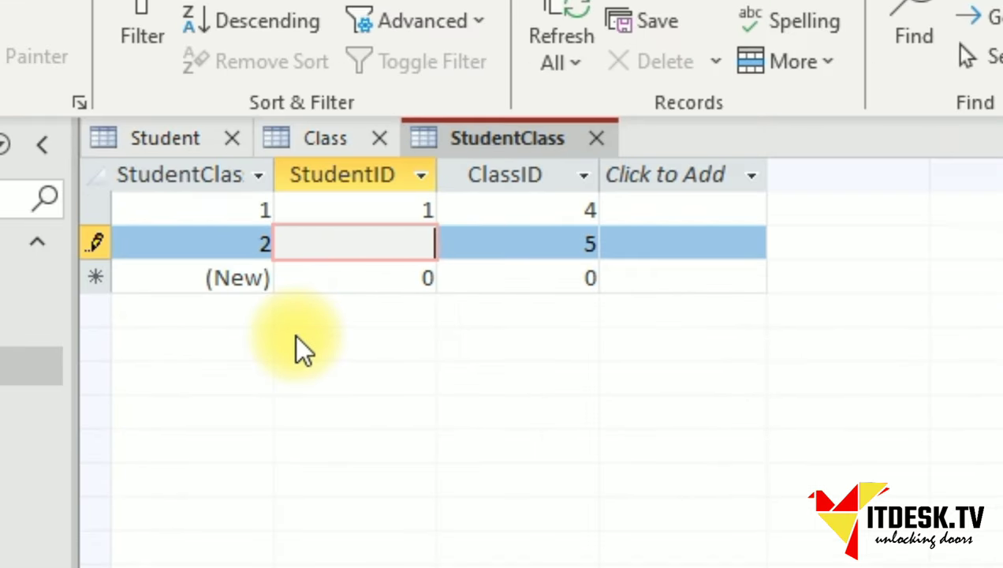
Enrol student 3 in classes 5, 2, 1 and 6 and student 2 in classes 1, 2 and 3.
text(3)
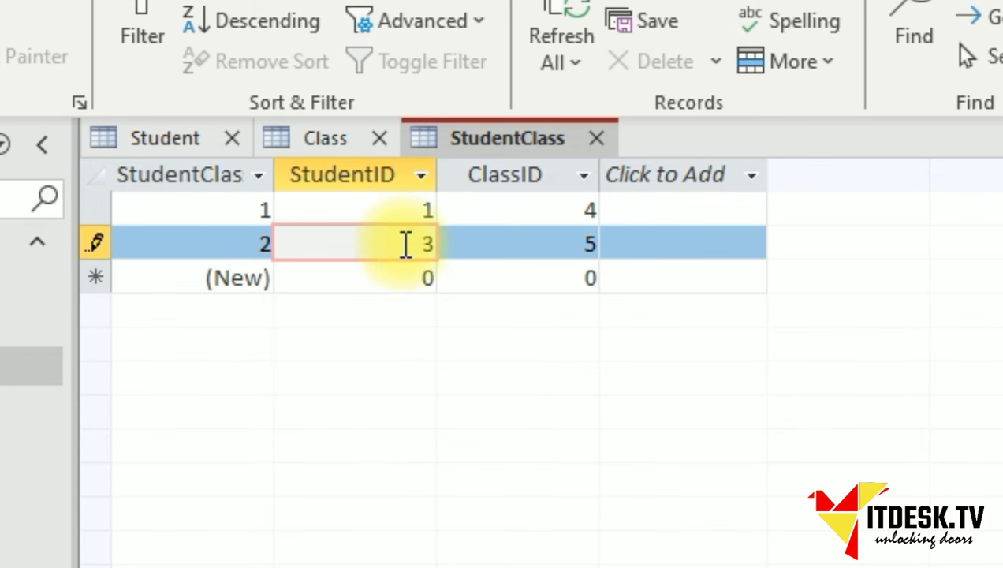
click(580, 243)
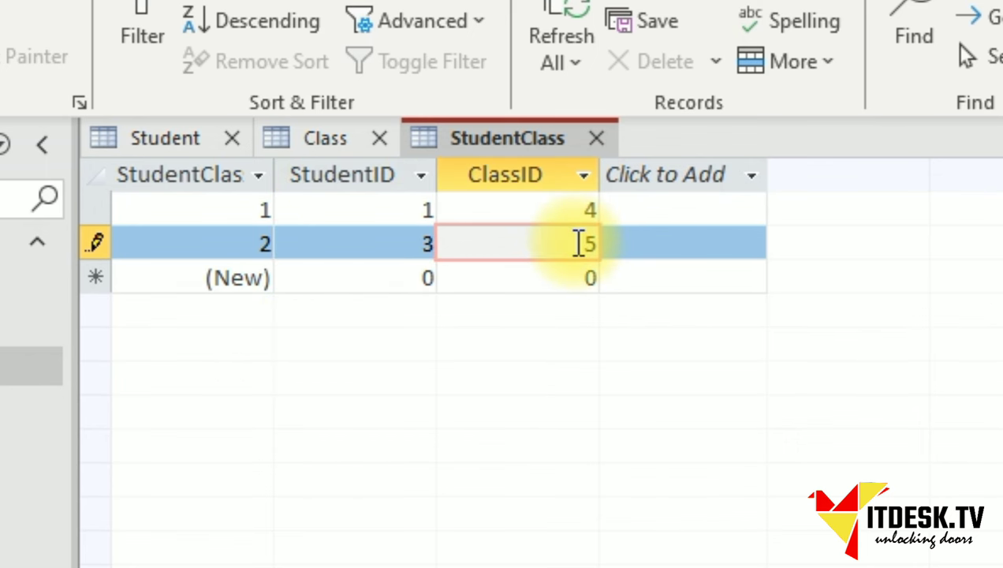
key(Tab)
key(Tab)
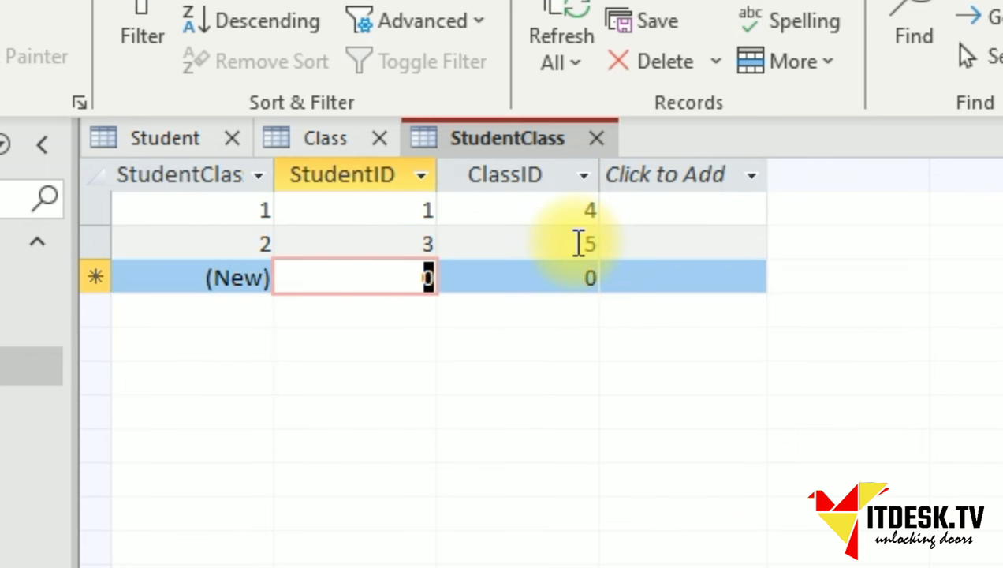
text(3)
key(Tab)
text(2)
key(Tab)
key(Tab)
text(3)
key(Tab)
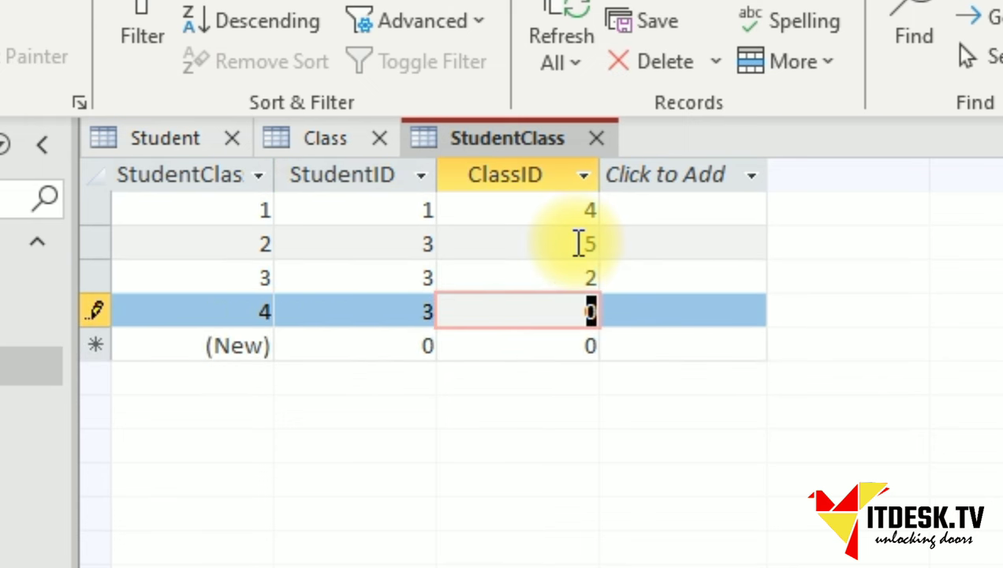
key(Tab)
key(Tab)
text(3)
key(Tab)
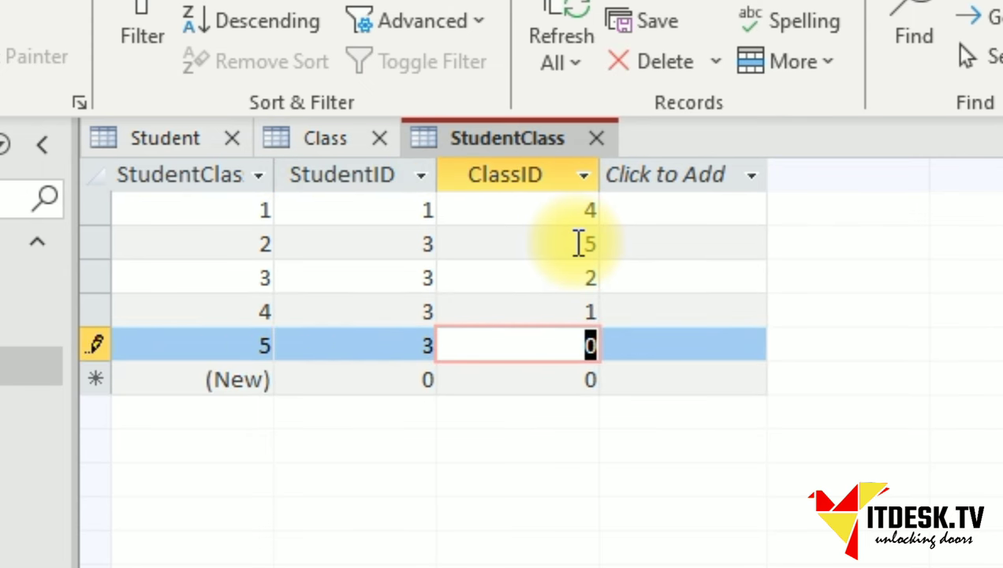
text(6)
key(Tab)
key(Tab)
key(Tab)
text(2)
key(Tab)
text(1)
key(Tab)
key(Tab)
key(Tab)
text(2)
key(Tab)
text(2)
key(Tab)
key(Tab)
key(Tab)
text(2)
key(Tab)
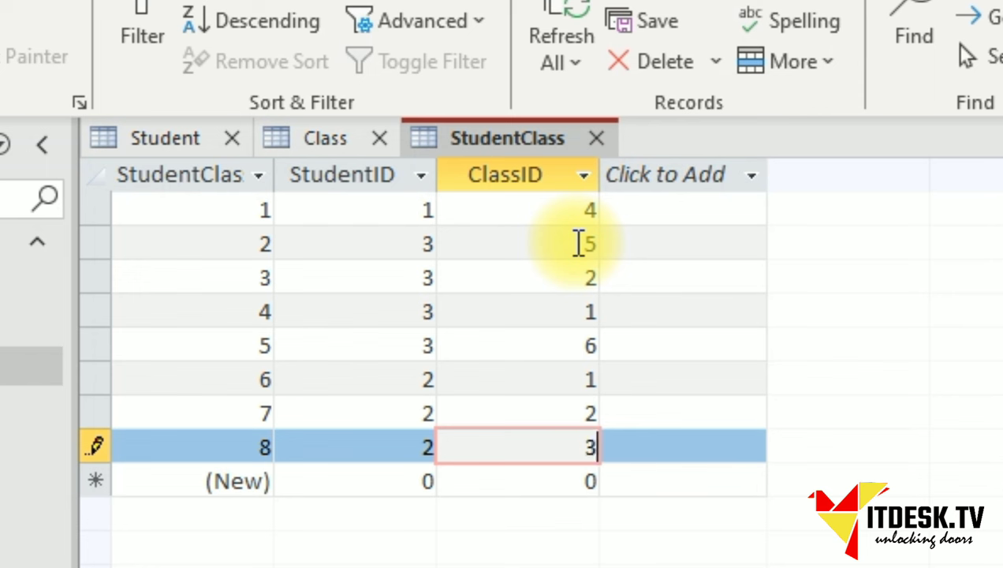
text(3)
key(Tab)
key(Tab)
key(Tab)
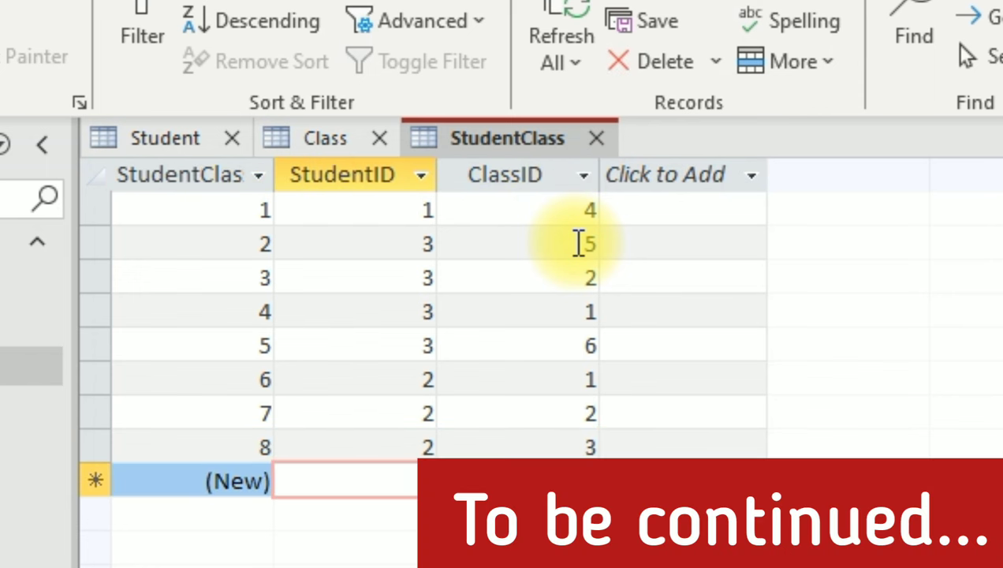
text(2)
key(Tab)
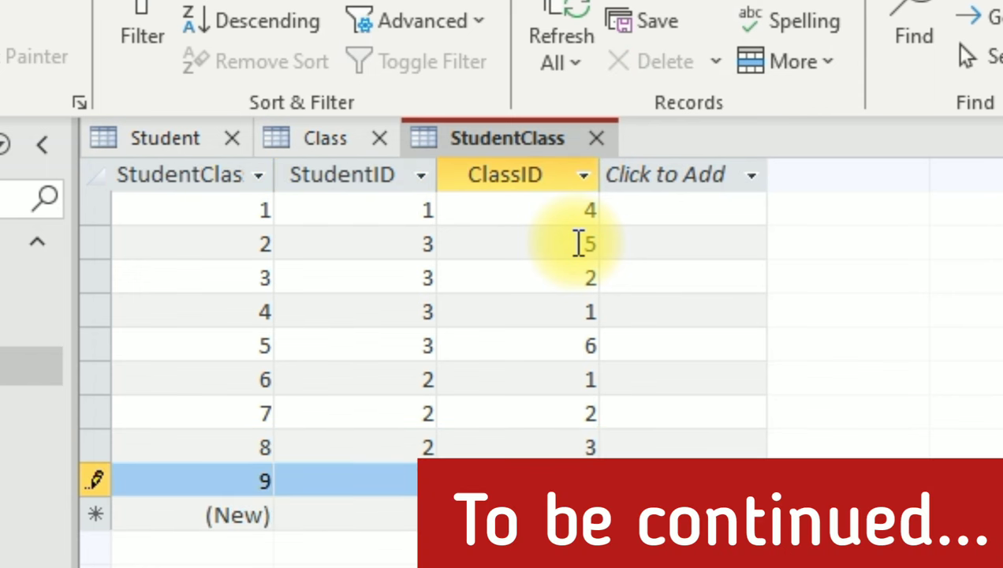
key(Tab)
key(Tab)
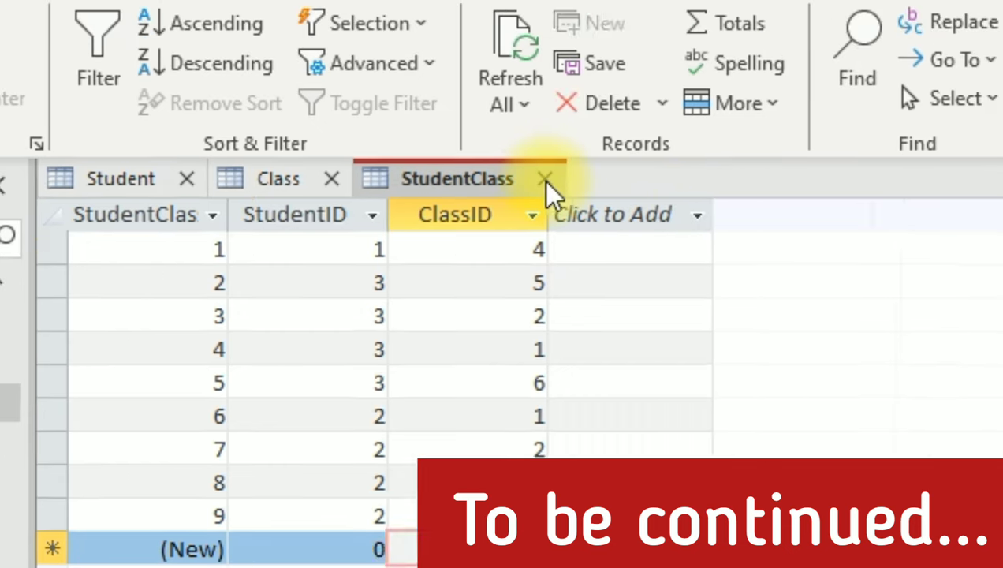
Close the StudentClass, Class and Student table tabs.
click(546, 179)
click(331, 179)
click(184, 179)
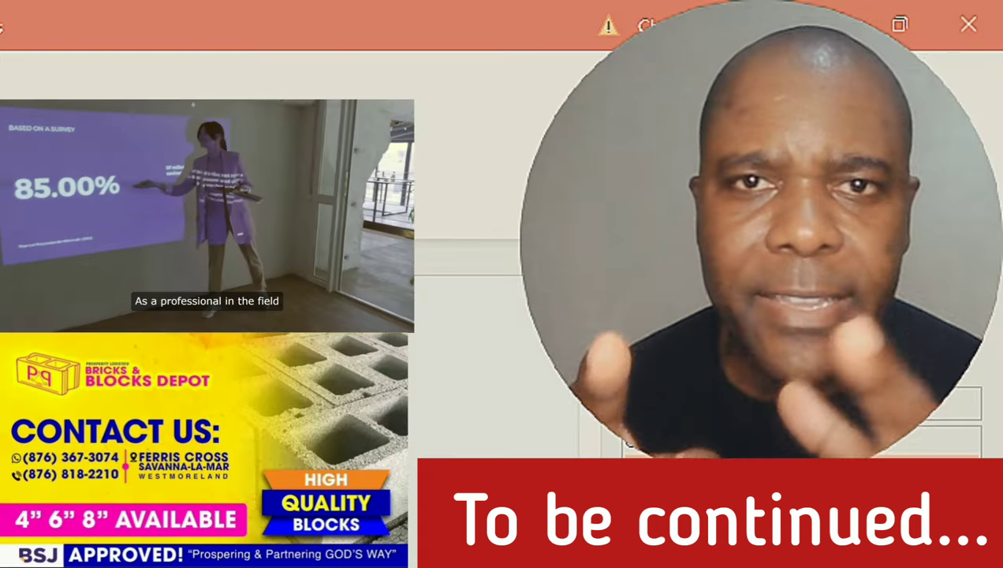